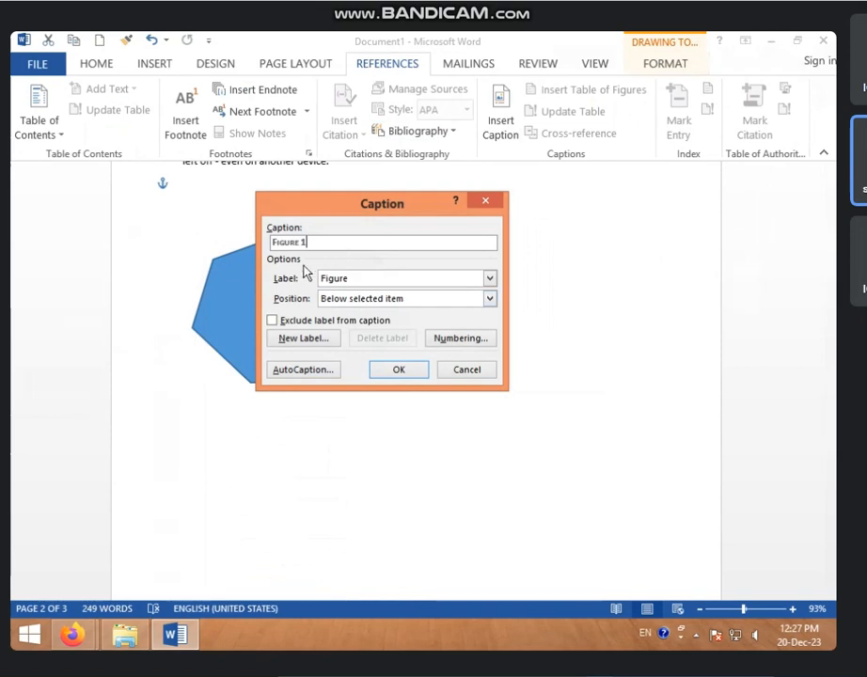
Insert the Figure 1 caption for the heptagon, positioned below the selected item.
{"action": "left_click", "coordinate": [372, 300]}
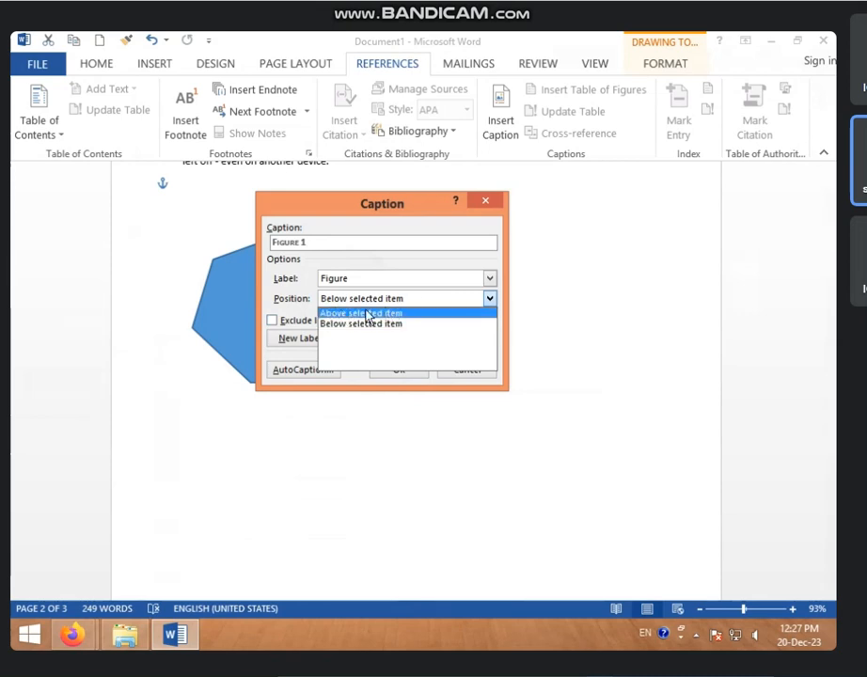
{"action": "left_click", "coordinate": [436, 313]}
{"action": "left_click", "coordinate": [405, 298]}
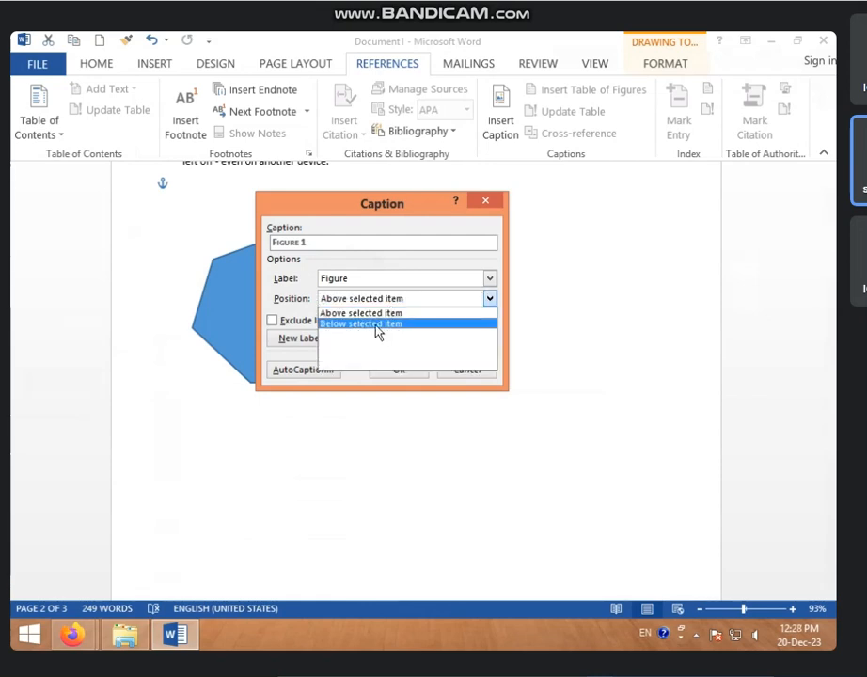
{"action": "left_click", "coordinate": [379, 323]}
{"action": "left_click", "coordinate": [395, 370]}
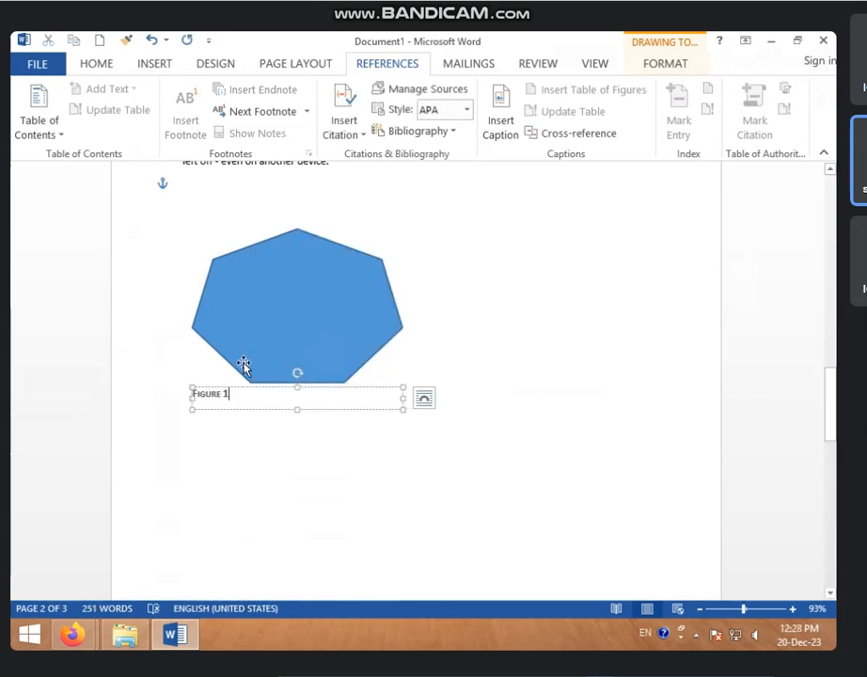
Review the captioned heptagon, star and doll picture, and return to the table of figures on the first page.
{"action": "left_click", "coordinate": [253, 363]}
{"action": "scroll", "coordinate": [253, 363], "scroll_direction": "down", "scroll_amount": 5}
{"action": "left_click", "coordinate": [232, 410]}
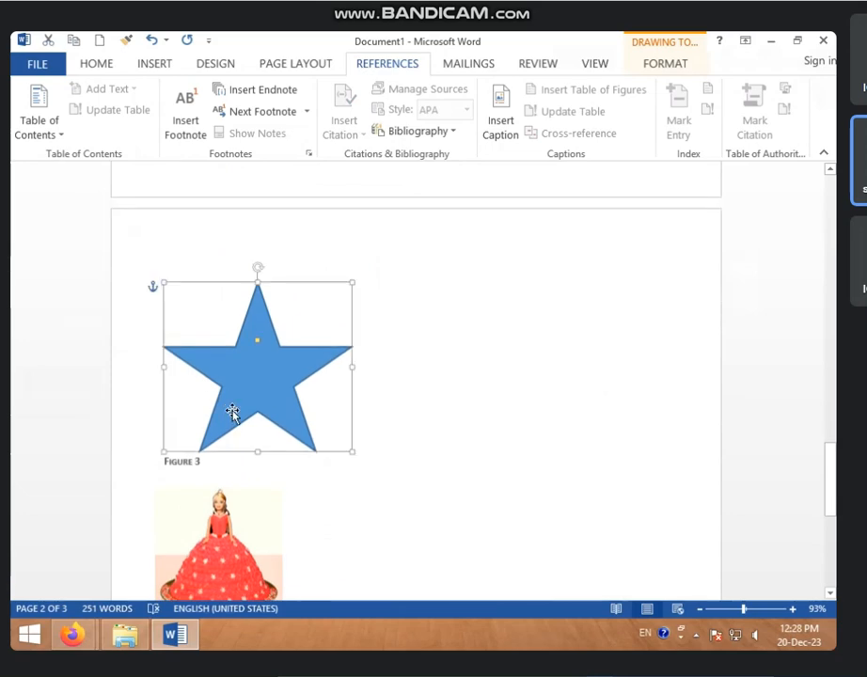
{"action": "scroll", "coordinate": [244, 442], "scroll_direction": "down", "scroll_amount": 2}
{"action": "left_click", "coordinate": [209, 430]}
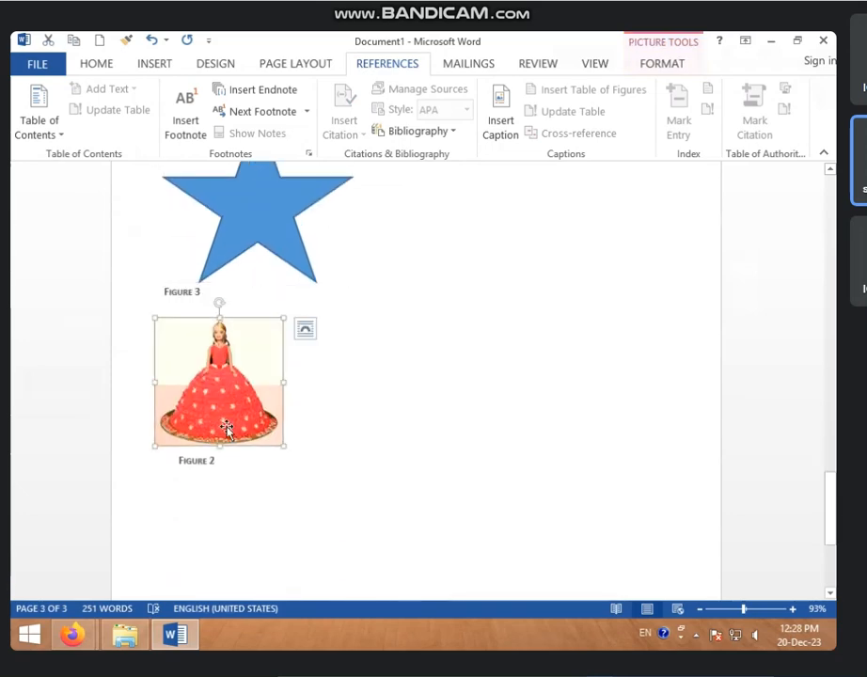
{"action": "scroll", "coordinate": [226, 429], "scroll_direction": "up", "scroll_amount": 10}
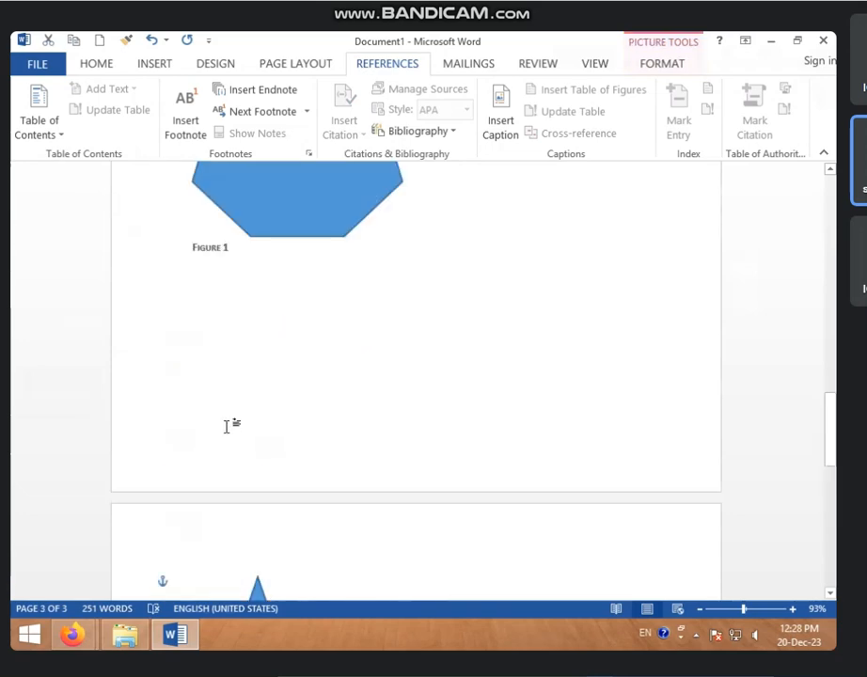
{"action": "scroll", "coordinate": [226, 427], "scroll_direction": "up", "scroll_amount": 5}
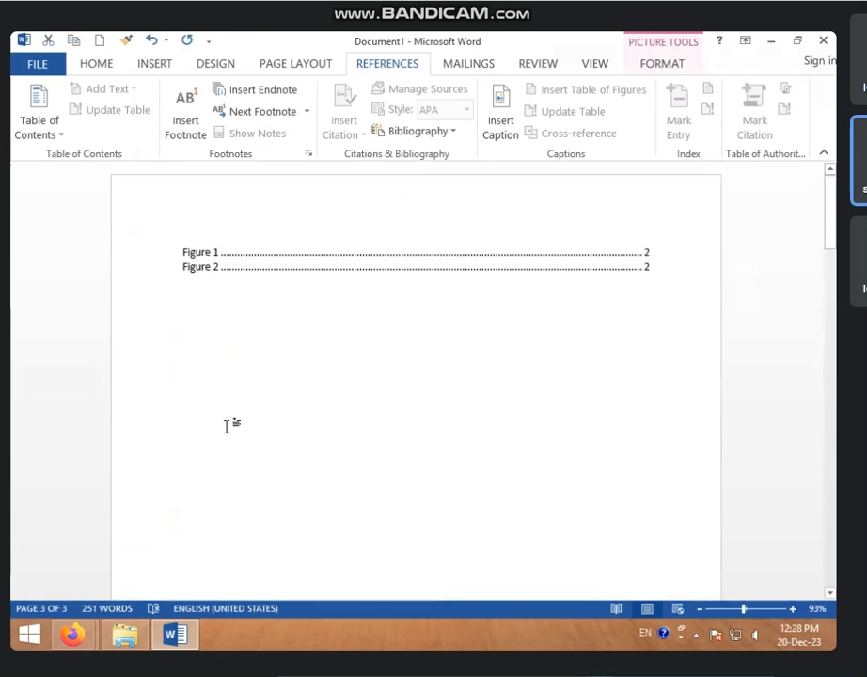
Update the table of figures using the option to update page numbers only.
{"action": "left_click", "coordinate": [241, 264]}
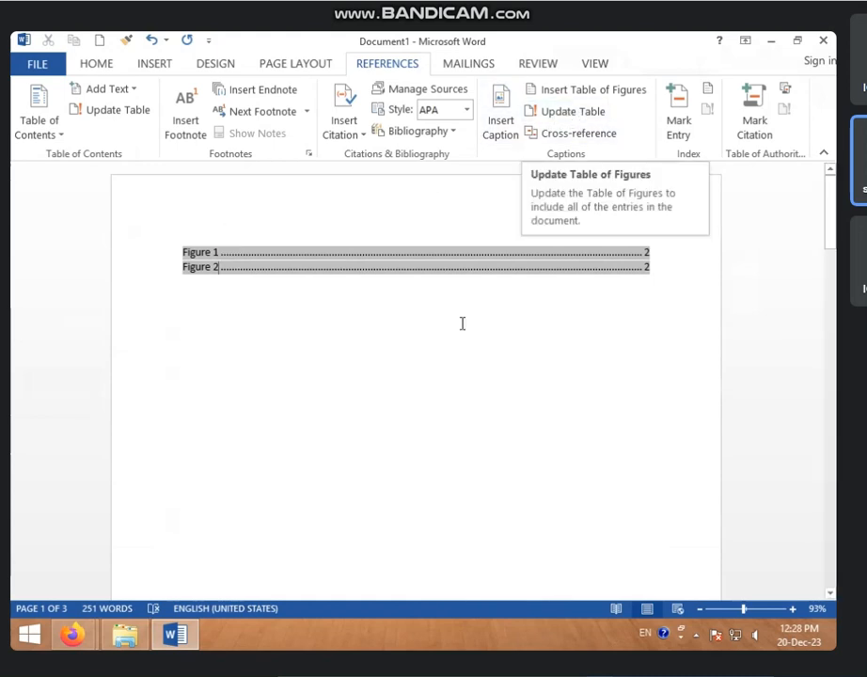
{"action": "left_click", "coordinate": [452, 364]}
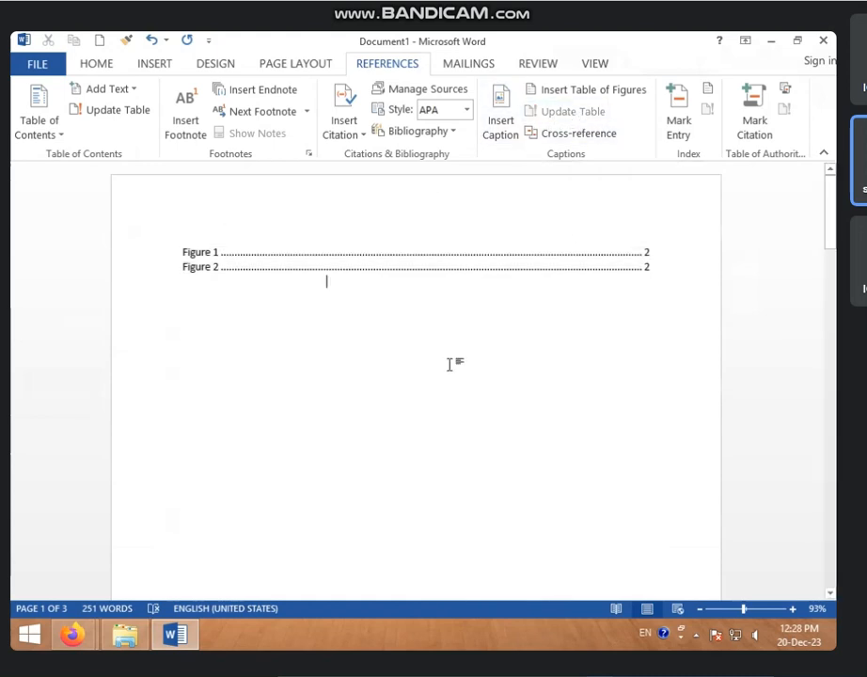
{"action": "left_click", "coordinate": [263, 253]}
{"action": "left_click", "coordinate": [522, 430]}
{"action": "left_click", "coordinate": [269, 261]}
{"action": "left_click", "coordinate": [555, 115]}
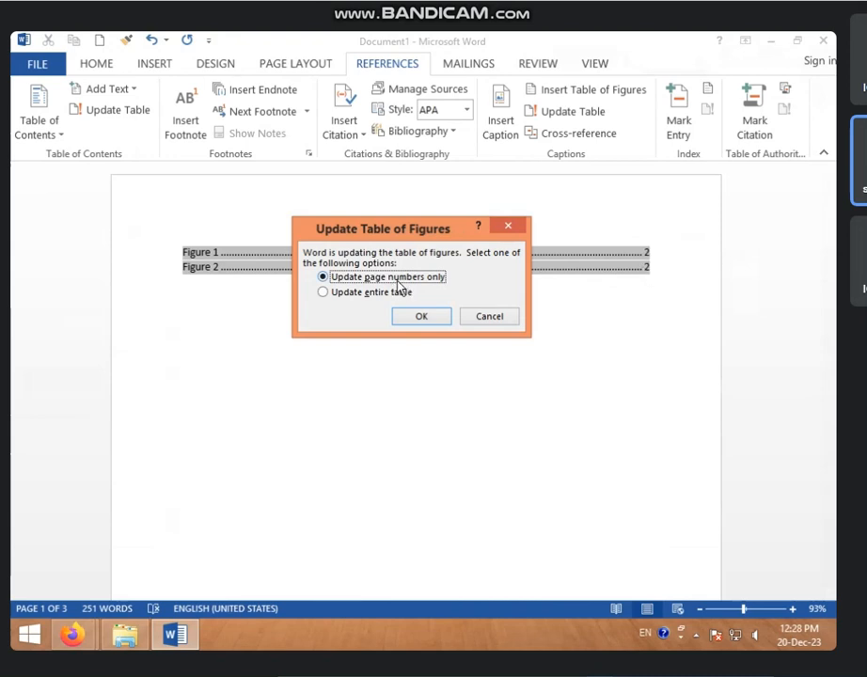
{"action": "left_click", "coordinate": [423, 322]}
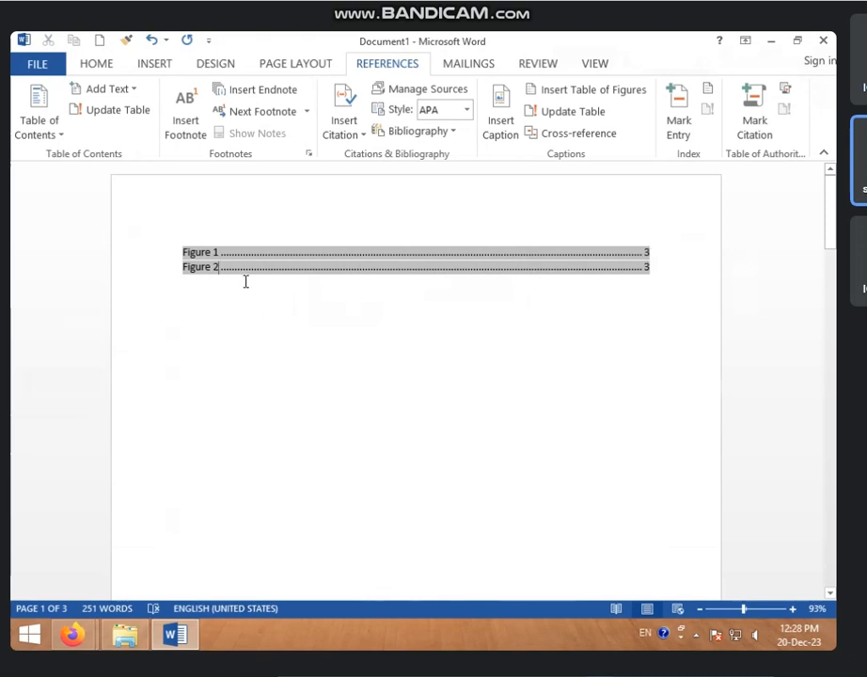
Update the entire table of figures so it covers every captioned figure in the document.
{"action": "left_click", "coordinate": [569, 113]}
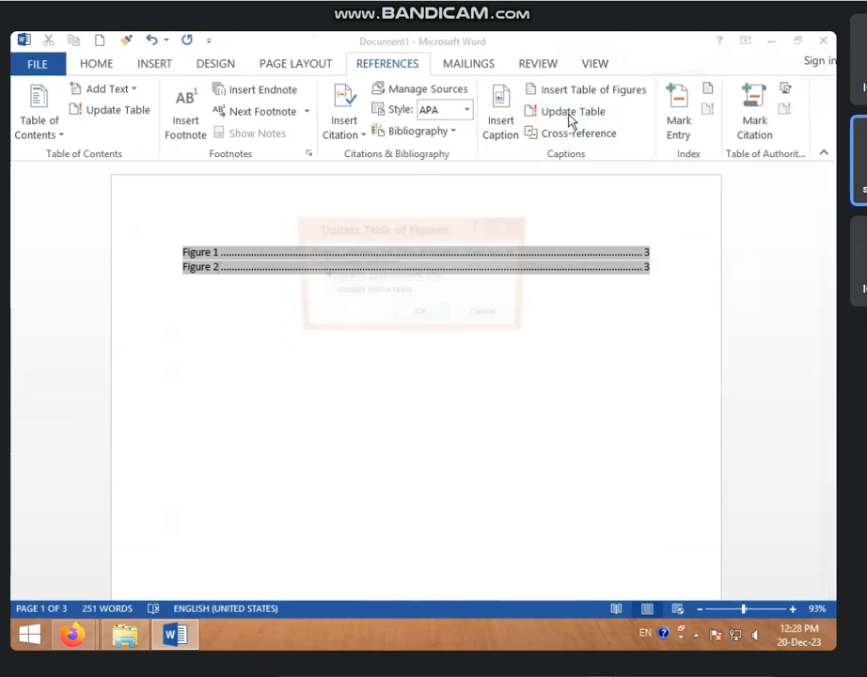
{"action": "left_click", "coordinate": [349, 294]}
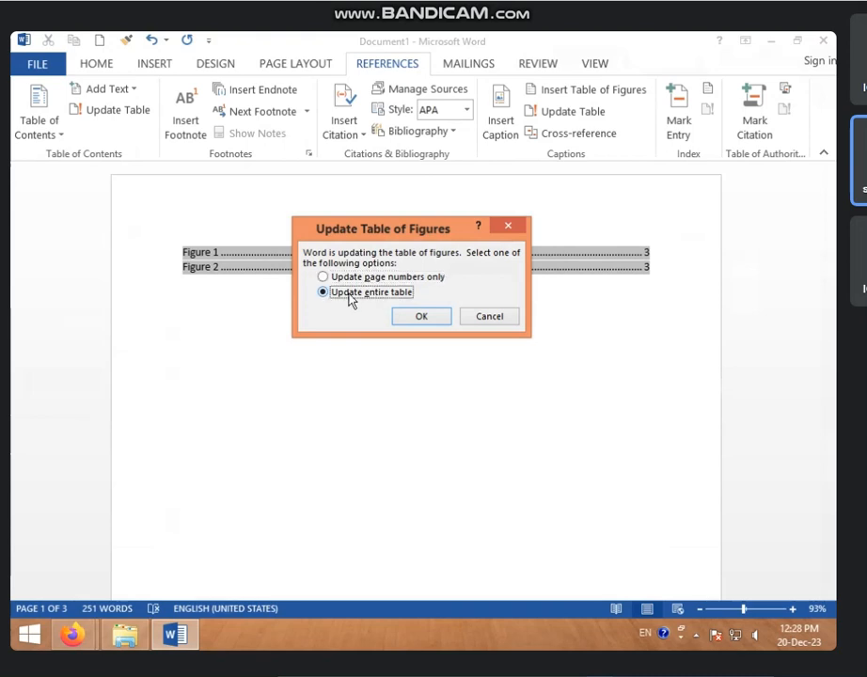
{"action": "left_click", "coordinate": [434, 320]}
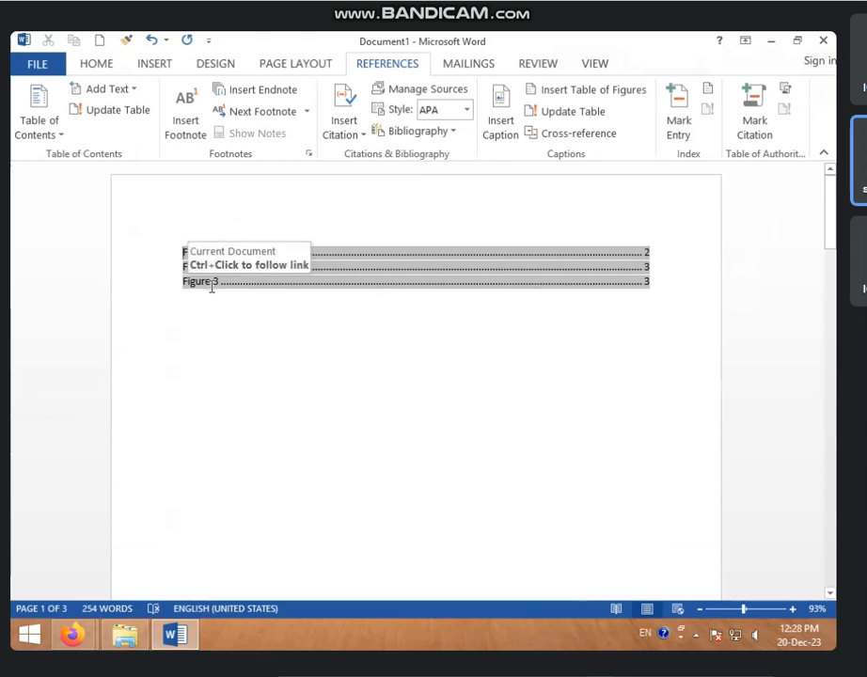
Follow the Figure 3 entry in the table of figures to its caption, and return to the body text on page 2.
{"action": "left_click", "coordinate": [213, 295], "text": "ctrl"}
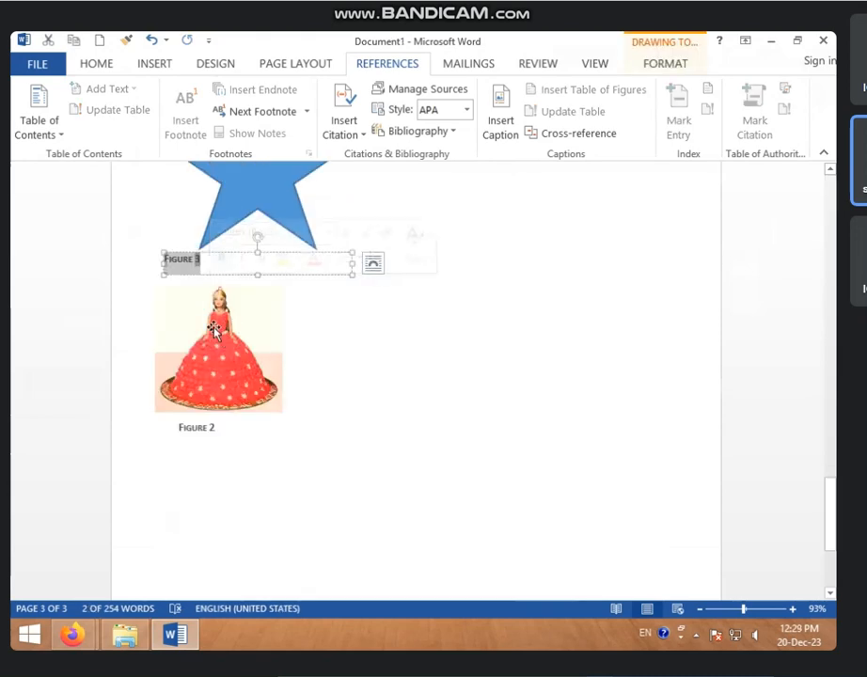
{"action": "left_click", "coordinate": [315, 485]}
{"action": "scroll", "coordinate": [264, 418], "scroll_direction": "up", "scroll_amount": 12}
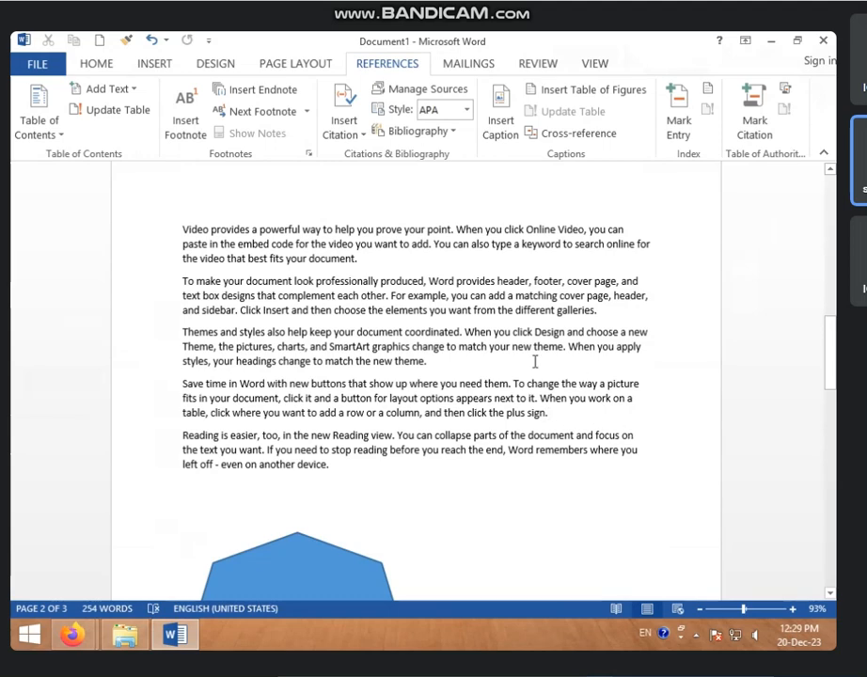
{"action": "scroll", "coordinate": [570, 433], "scroll_direction": "up", "scroll_amount": 2}
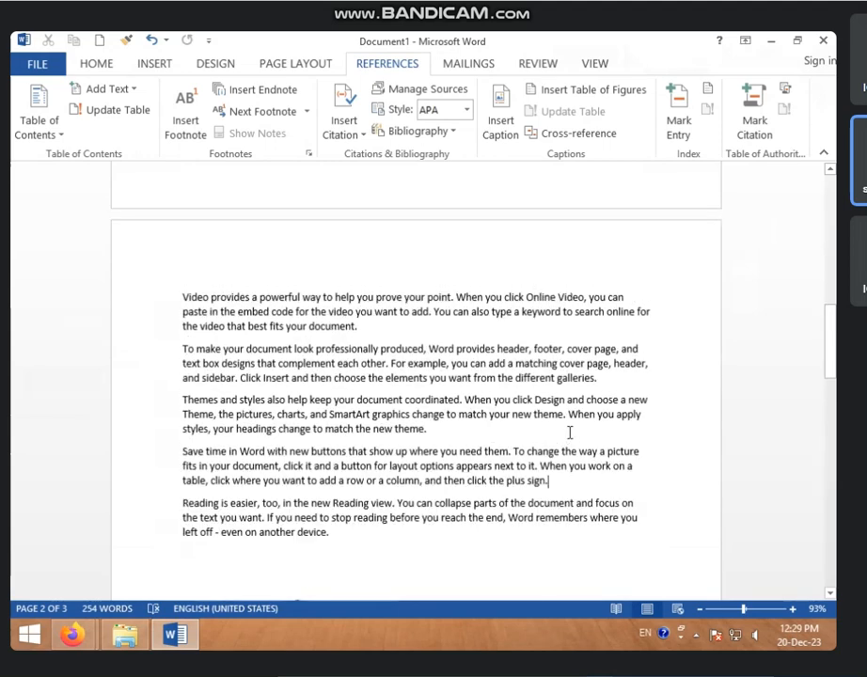
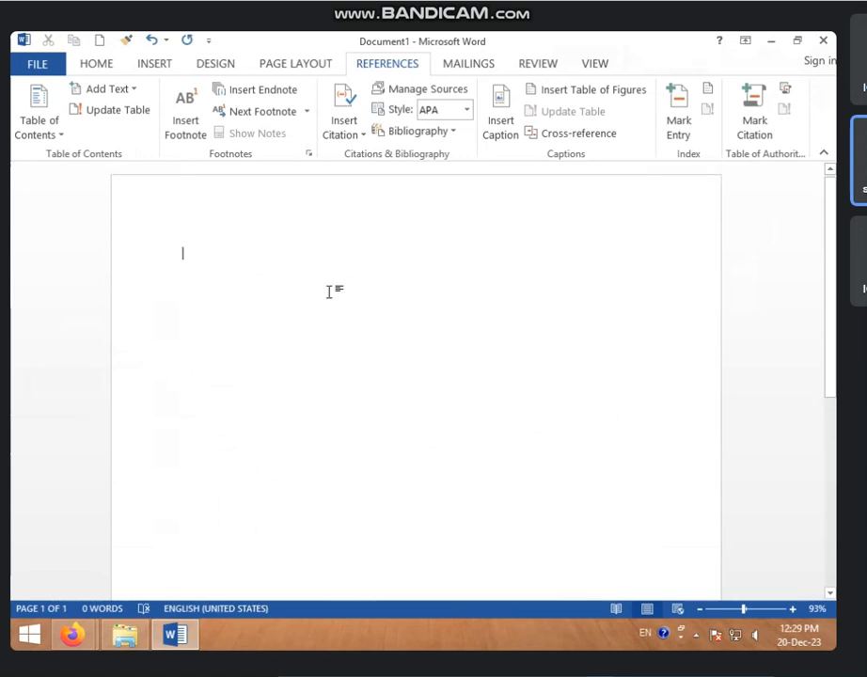
Insert a table with six columns and four rows in the empty document, and add several blank lines below it.
{"action": "left_click", "coordinate": [155, 63]}
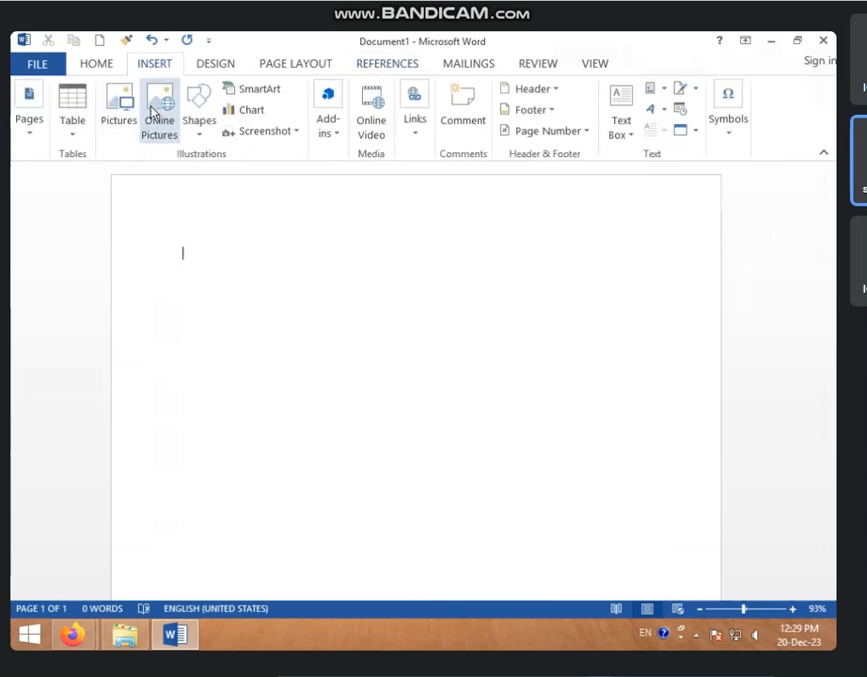
{"action": "left_click", "coordinate": [76, 132]}
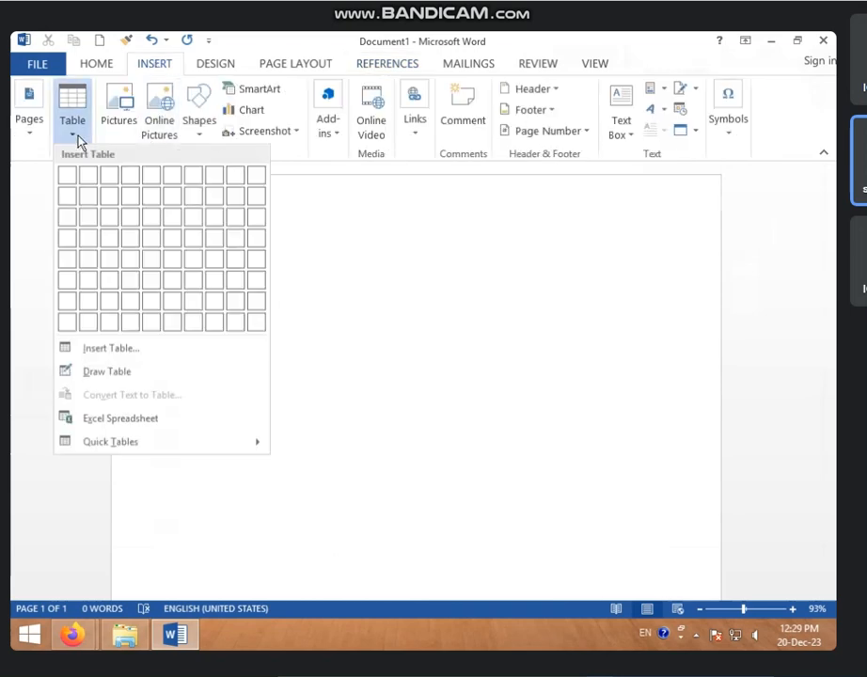
{"action": "left_click", "coordinate": [177, 245]}
{"action": "left_click", "coordinate": [320, 398]}
{"action": "key", "text": "Return"}
{"action": "key", "text": "Return"}
{"action": "key", "text": "Return"}
{"action": "key", "text": "Return"}
{"action": "key", "text": "Return"}
{"action": "key", "text": "Return"}
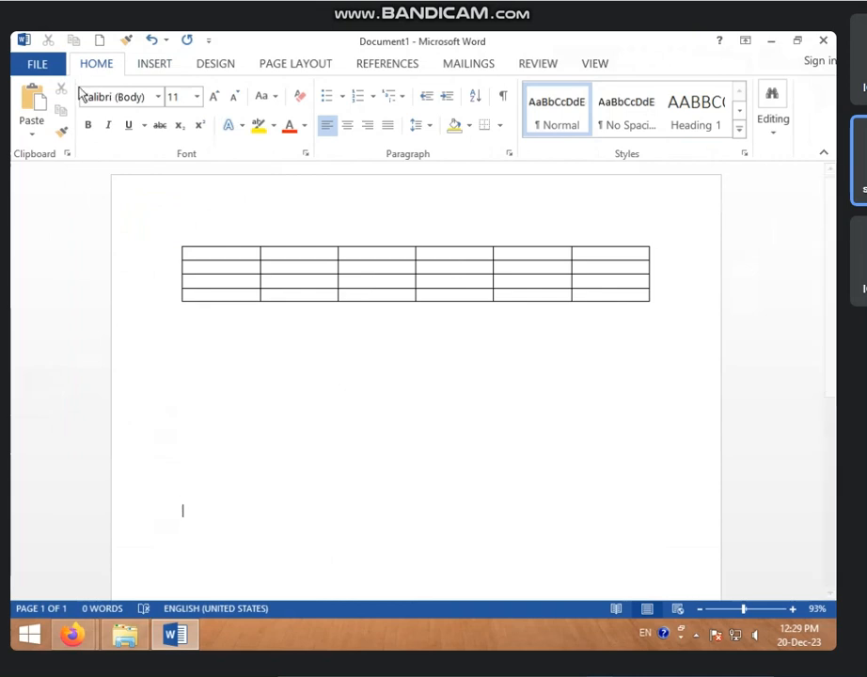
Insert a second table with five columns and four rows below the blank lines.
{"action": "left_click", "coordinate": [156, 66]}
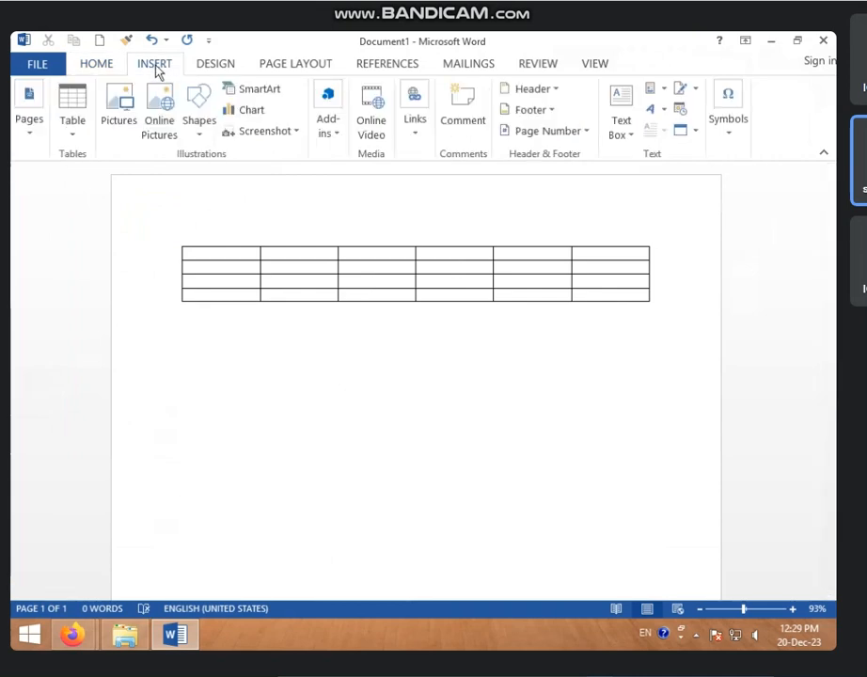
{"action": "left_click", "coordinate": [68, 126]}
{"action": "left_click", "coordinate": [151, 241]}
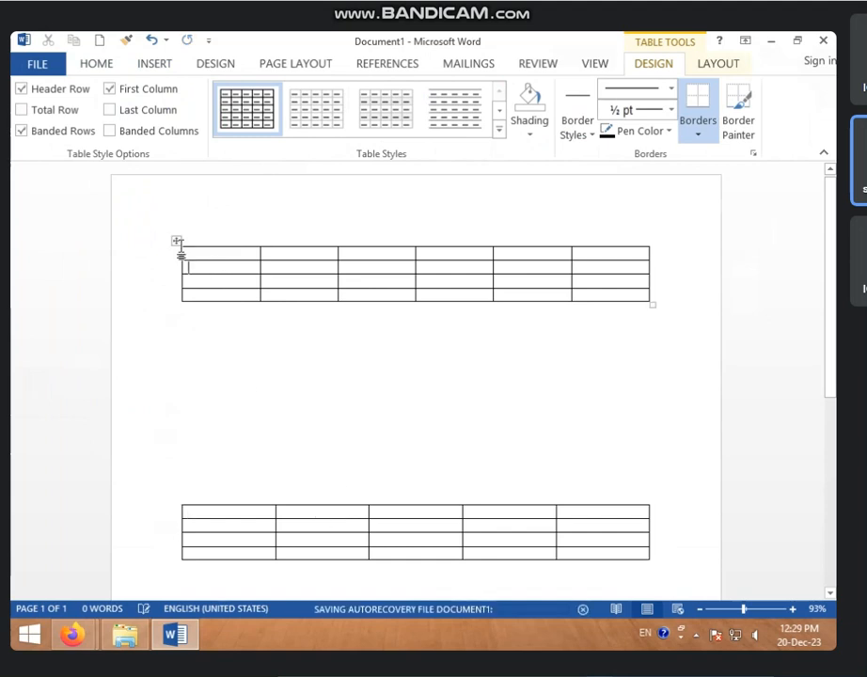
Select the whole six-column table and insert a caption above it with the label Table.
{"action": "left_click", "coordinate": [179, 242]}
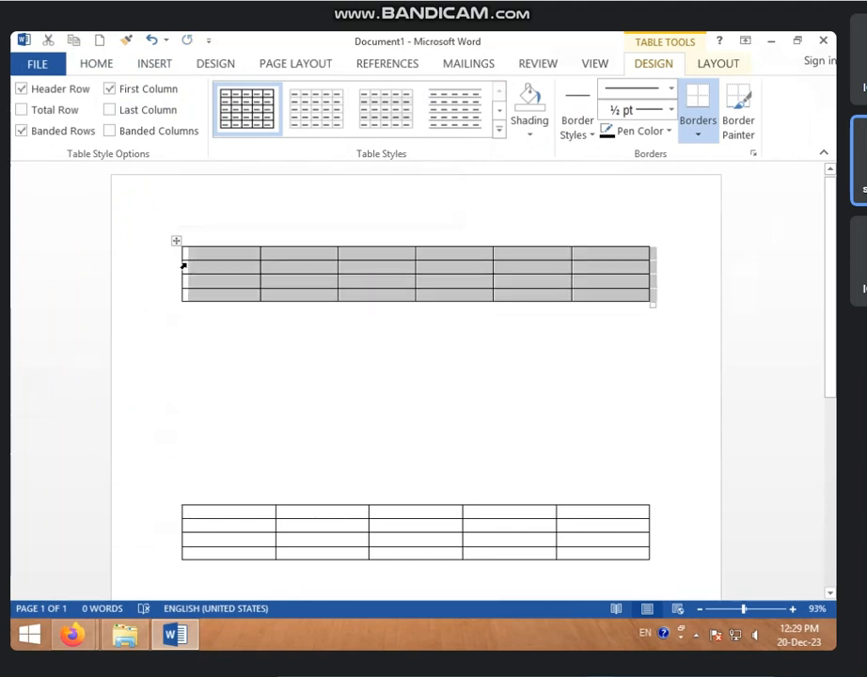
{"action": "left_click_drag", "start_coordinate": [179, 242], "coordinate": [179, 249]}
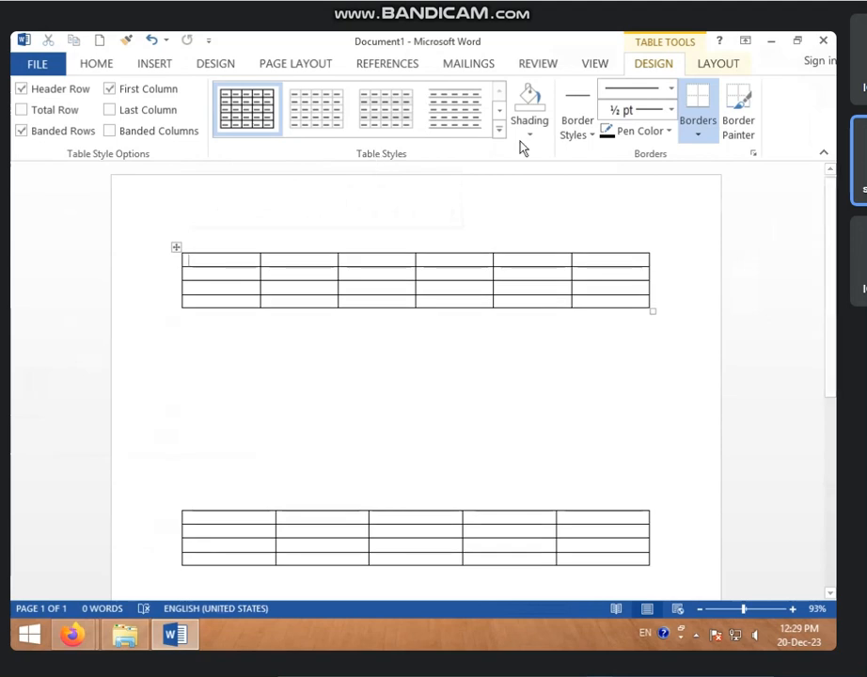
{"action": "left_click", "coordinate": [407, 65]}
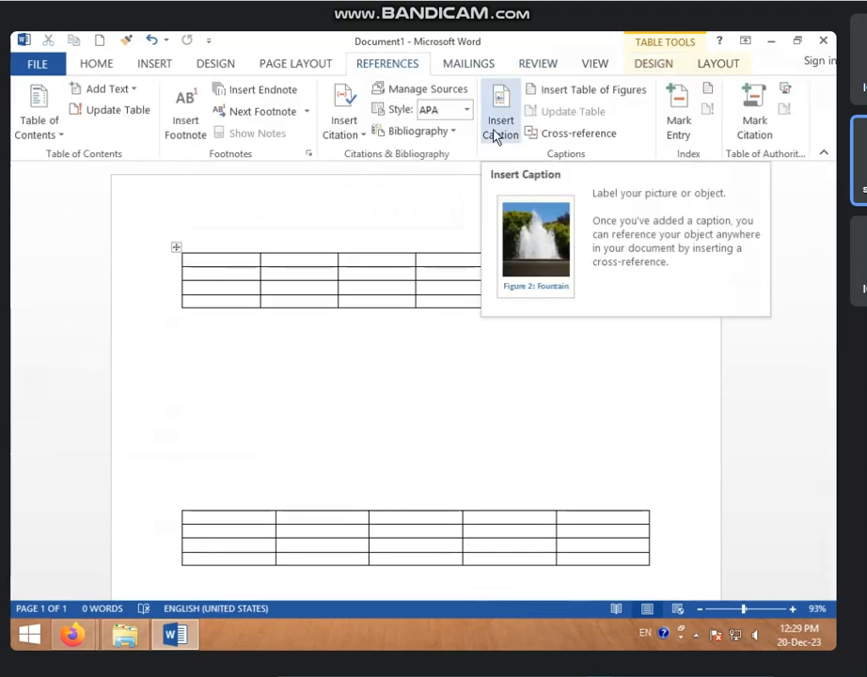
{"action": "right_click", "coordinate": [176, 248]}
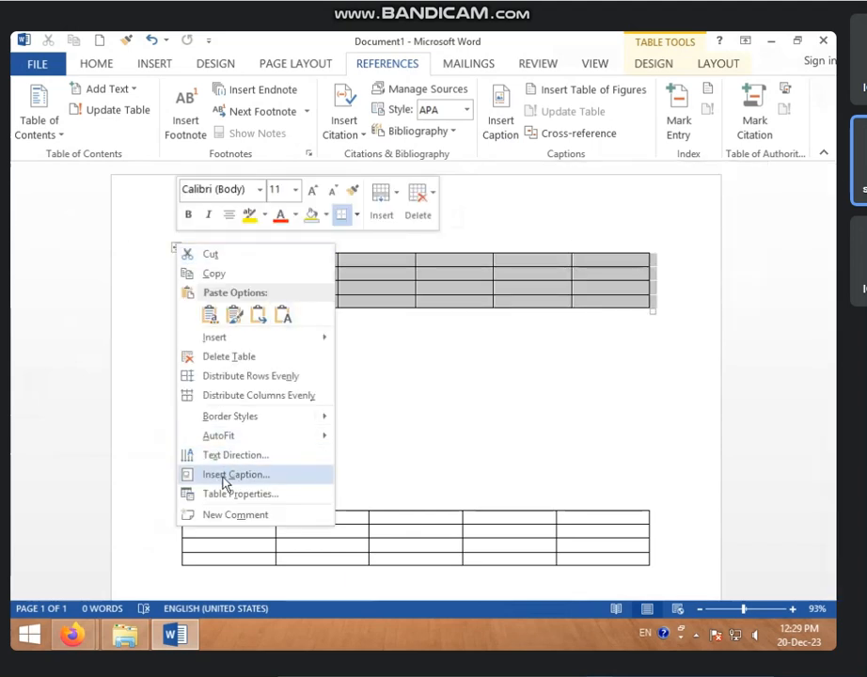
{"action": "left_click", "coordinate": [501, 127]}
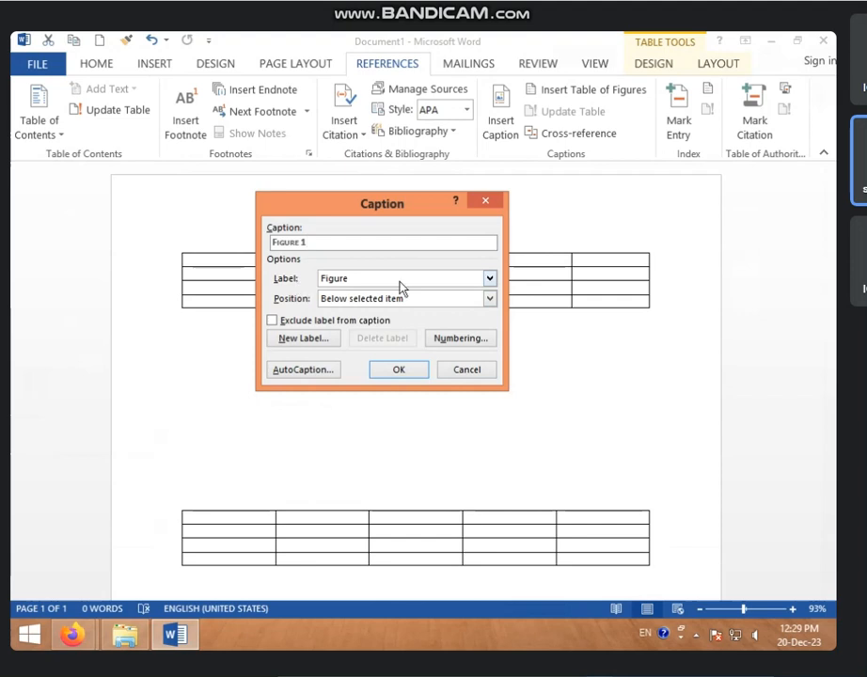
{"action": "left_click", "coordinate": [490, 278]}
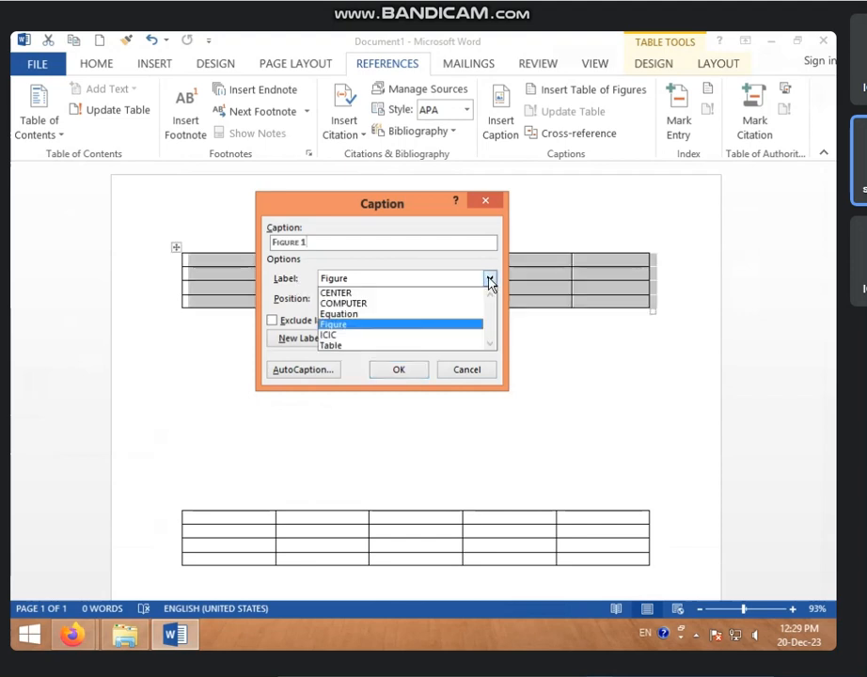
{"action": "left_click", "coordinate": [378, 346]}
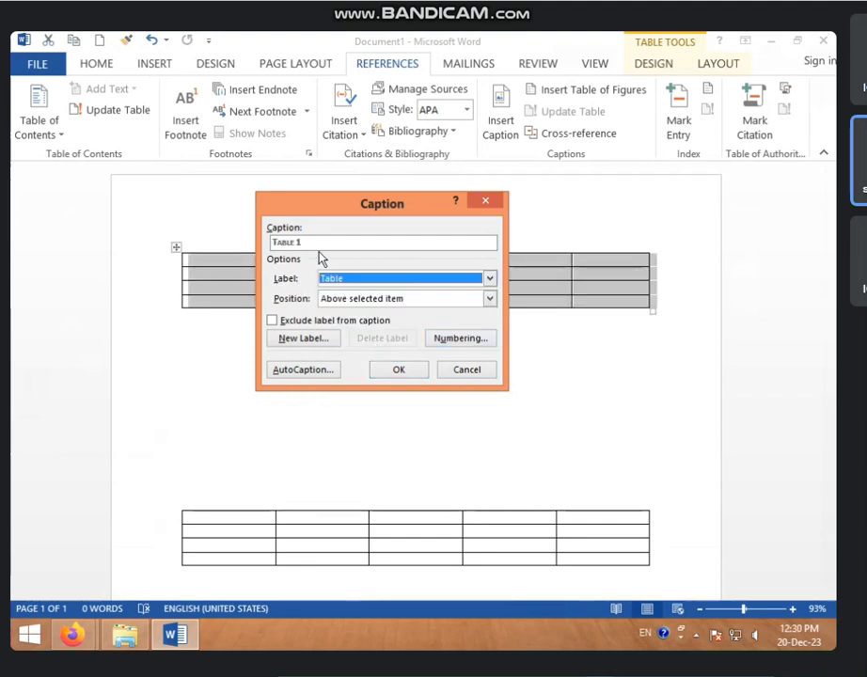
{"action": "left_click", "coordinate": [386, 373]}
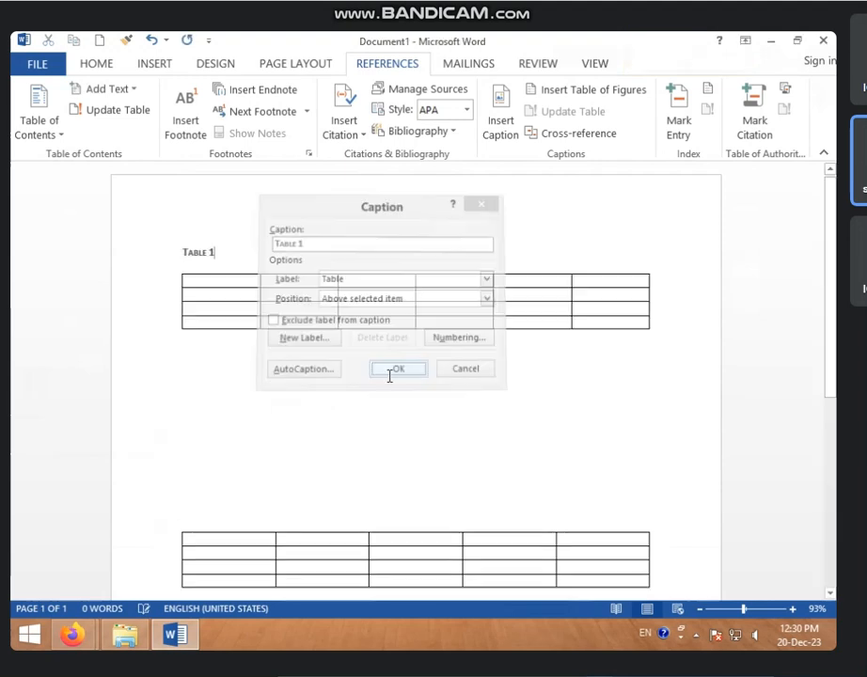
Select the whole five-column table and insert the Table 2 caption above it.
{"action": "left_click", "coordinate": [183, 539]}
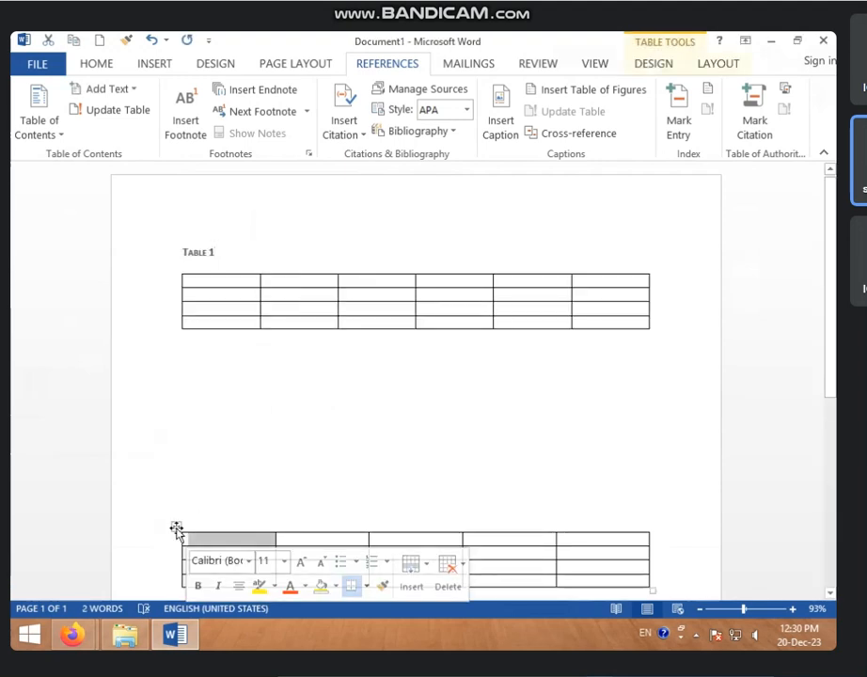
{"action": "left_click", "coordinate": [175, 527]}
{"action": "right_click", "coordinate": [177, 528]}
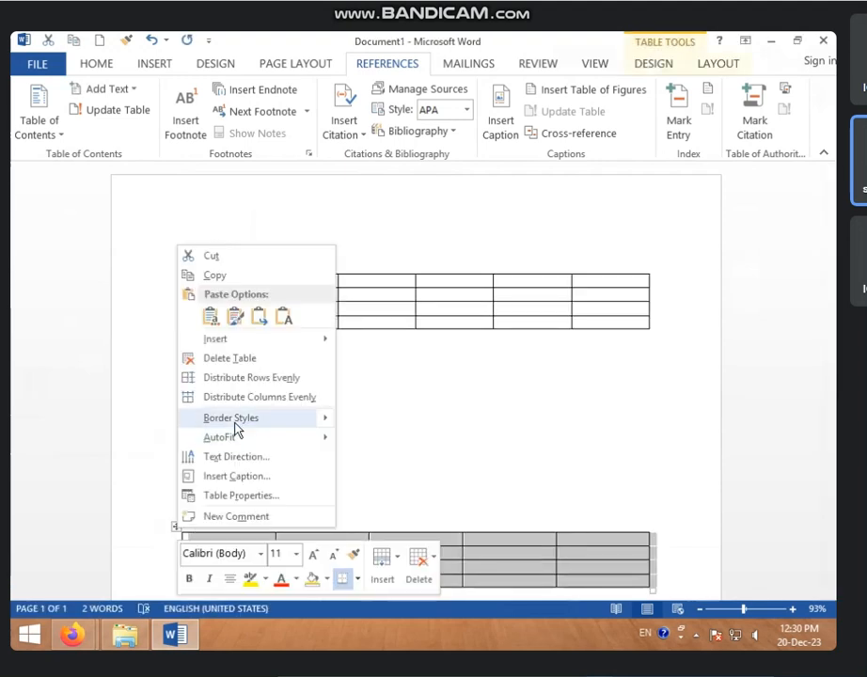
{"action": "left_click", "coordinate": [229, 478]}
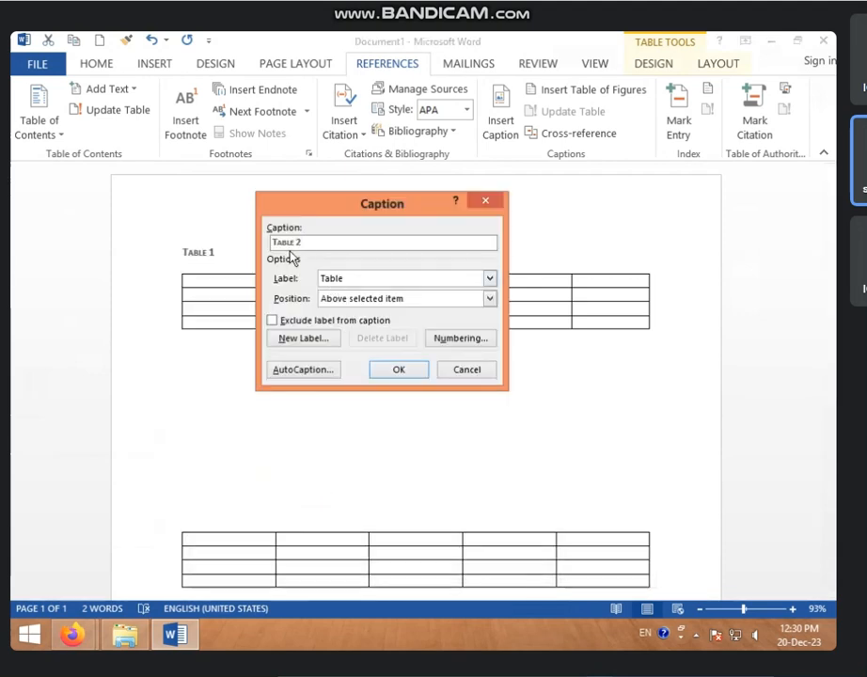
{"action": "left_click", "coordinate": [377, 373]}
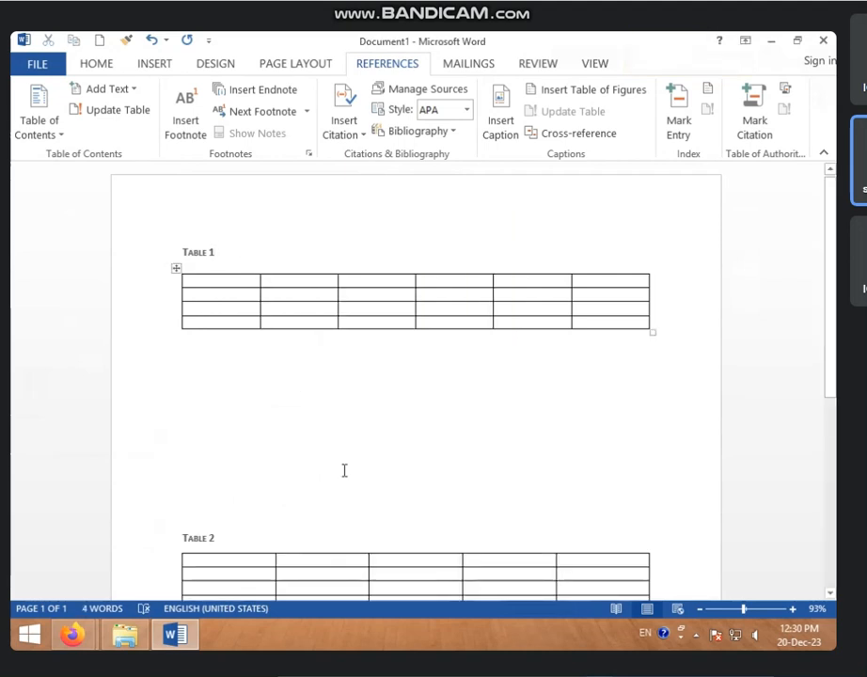
Add eight blank lines below the five-column table.
{"action": "scroll", "coordinate": [348, 475], "scroll_direction": "down", "scroll_amount": 3}
{"action": "scroll", "coordinate": [358, 494], "scroll_direction": "down", "scroll_amount": 3}
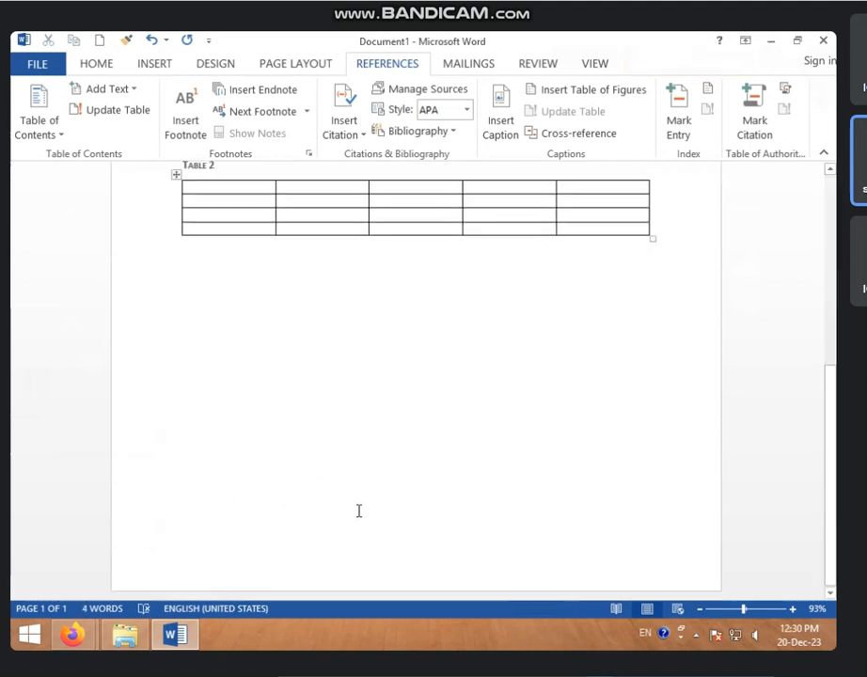
{"action": "scroll", "coordinate": [358, 510], "scroll_direction": "up", "scroll_amount": 6}
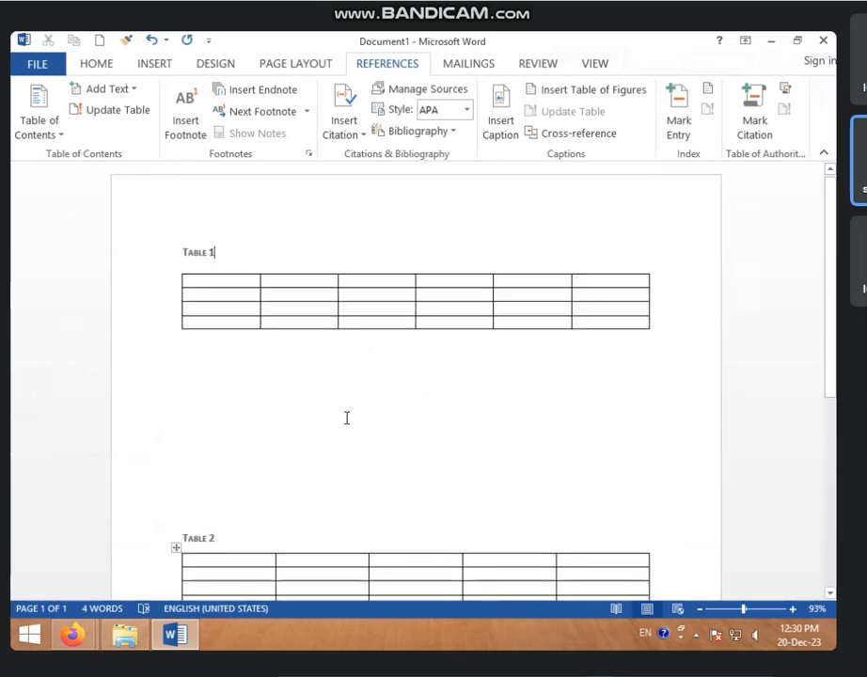
{"action": "left_click", "coordinate": [174, 226]}
{"action": "left_click", "coordinate": [191, 235]}
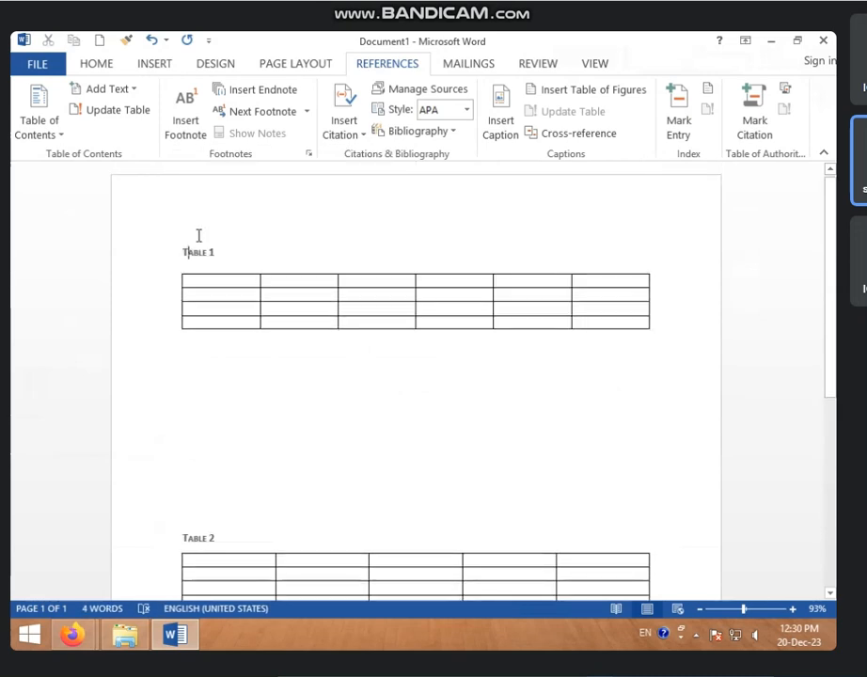
{"action": "scroll", "coordinate": [208, 239], "scroll_direction": "down", "scroll_amount": 6}
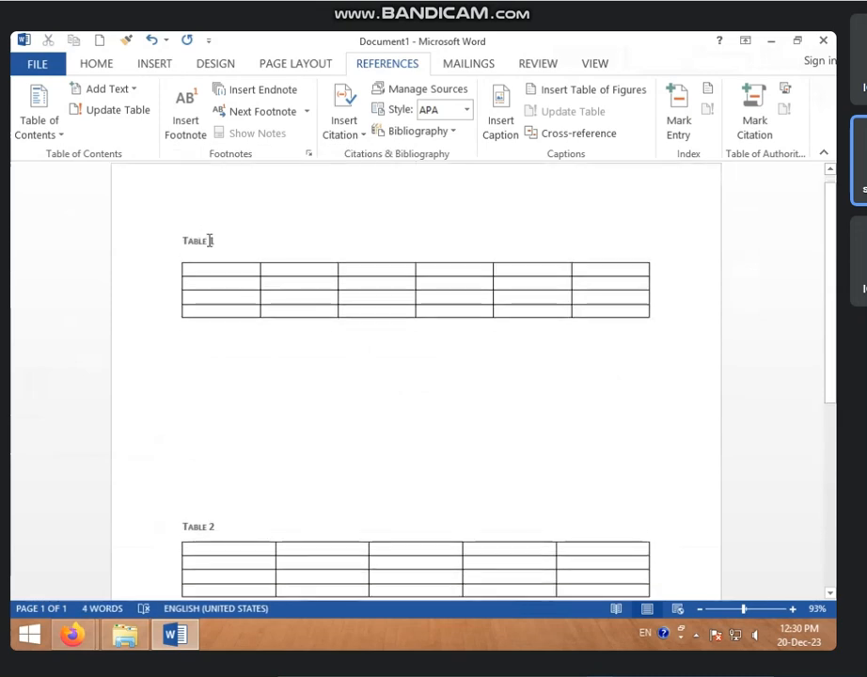
{"action": "left_click", "coordinate": [402, 390]}
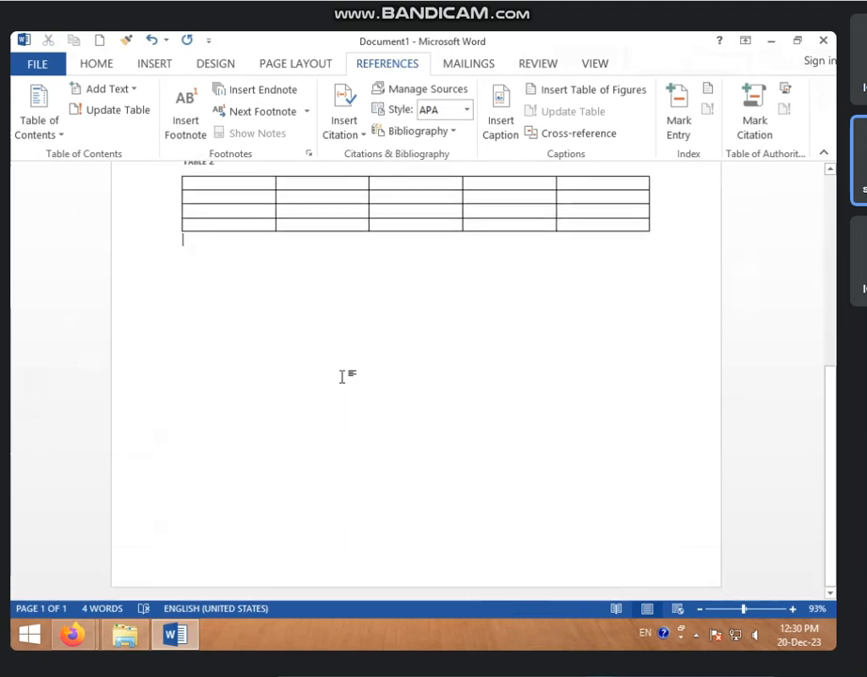
{"action": "key", "text": "Return"}
{"action": "key", "text": "Return"}
{"action": "key", "text": "Return"}
{"action": "key", "text": "Return"}
{"action": "key", "text": "Return"}
{"action": "key", "text": "Return"}
{"action": "key", "text": "Return"}
{"action": "key", "text": "Return"}
Insert a table of figures listing the table captions on the last blank line.
{"action": "left_click", "coordinate": [570, 94]}
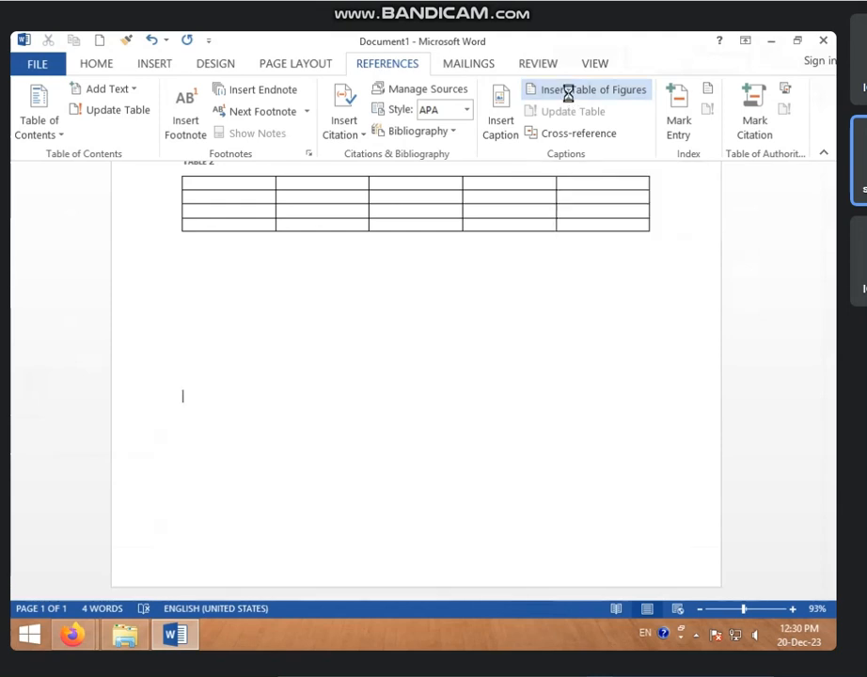
{"action": "left_click", "coordinate": [479, 574]}
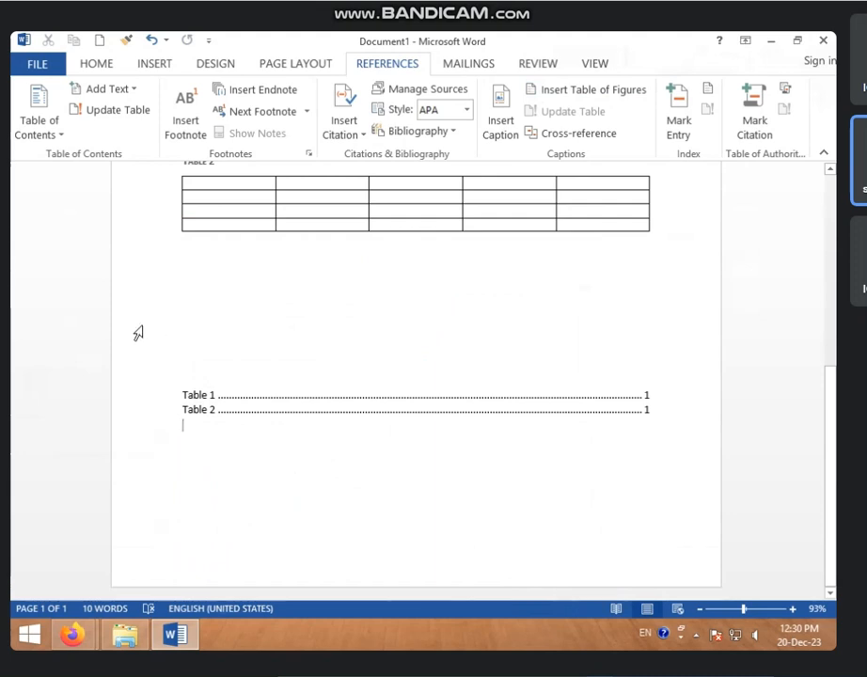
Follow the Table 2 and Table 1 entries in the table of figures to their captions.
{"action": "left_click", "coordinate": [193, 410]}
{"action": "scroll", "coordinate": [195, 413], "scroll_direction": "up", "scroll_amount": 1}
{"action": "scroll", "coordinate": [195, 413], "scroll_direction": "up", "scroll_amount": 1}
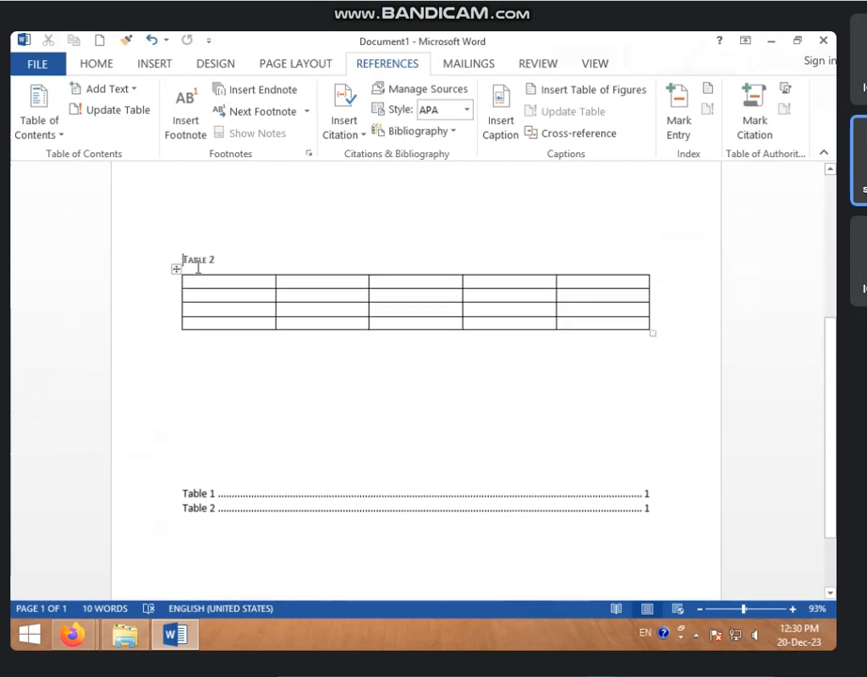
{"action": "left_click", "coordinate": [209, 497], "text": "ctrl"}
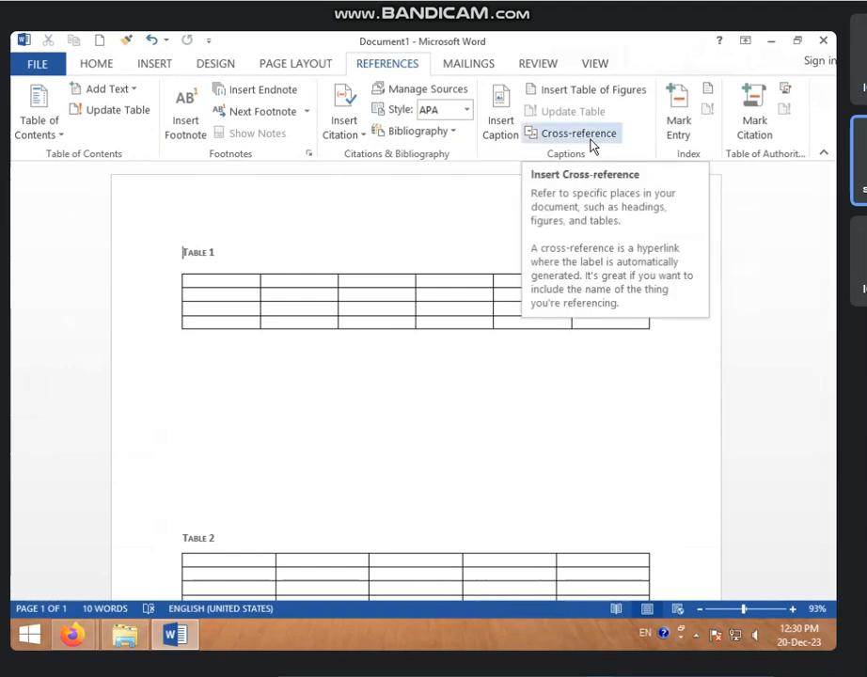
Select both entries of the table of figures and delete it from the document.
{"action": "left_click", "coordinate": [430, 512]}
{"action": "scroll", "coordinate": [344, 504], "scroll_direction": "down", "scroll_amount": 7}
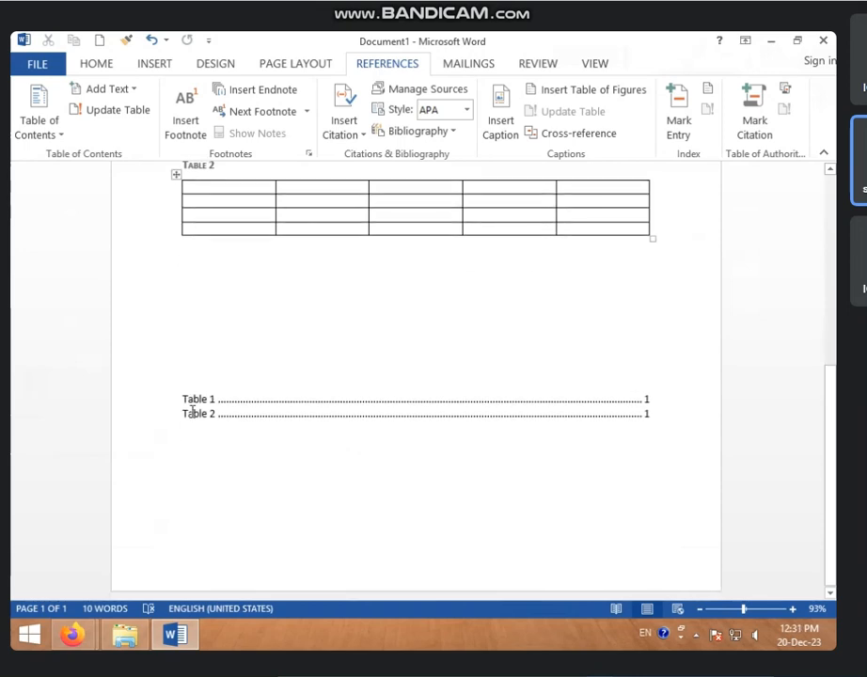
{"action": "left_click_drag", "start_coordinate": [192, 412], "coordinate": [384, 434]}
{"action": "key", "text": "Delete"}
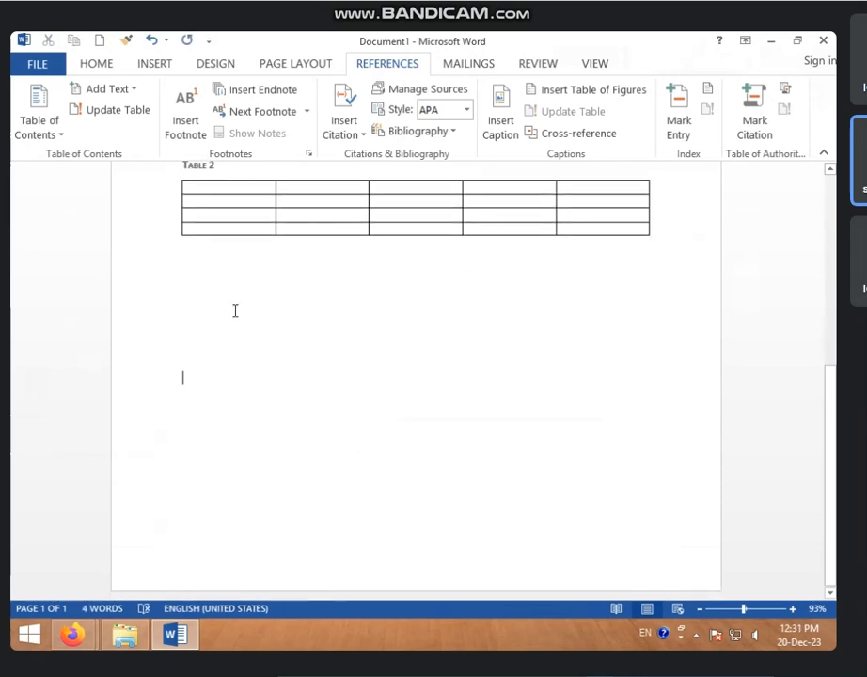
Generate five paragraphs of random sample text in the blank area below the five-column table.
{"action": "left_click", "coordinate": [234, 301]}
{"action": "type", "text": "=RA"}
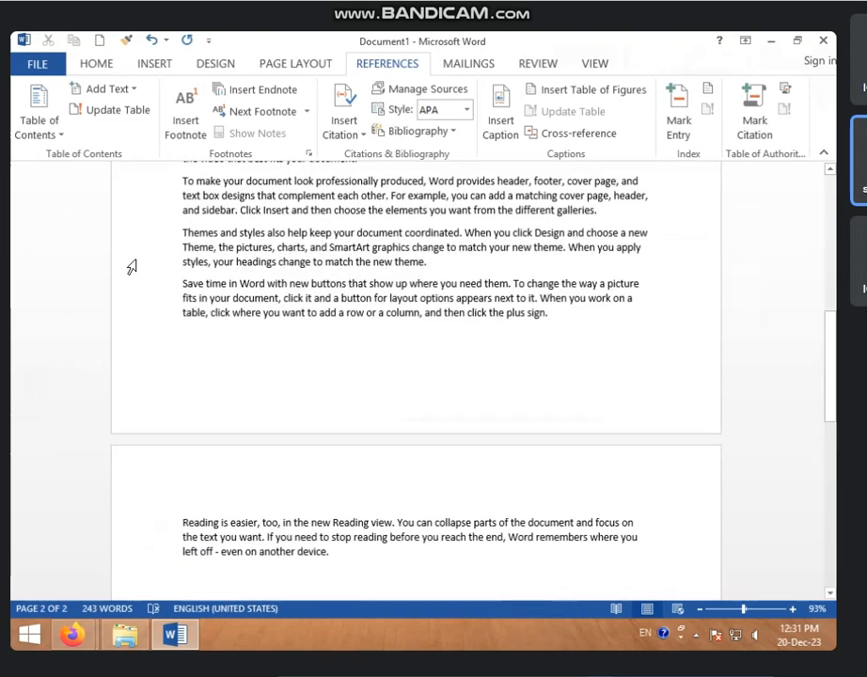
Start a cross-reference at the end of the third sample paragraph, after "the new theme.".
{"action": "scroll", "coordinate": [483, 330], "scroll_direction": "up", "scroll_amount": 2}
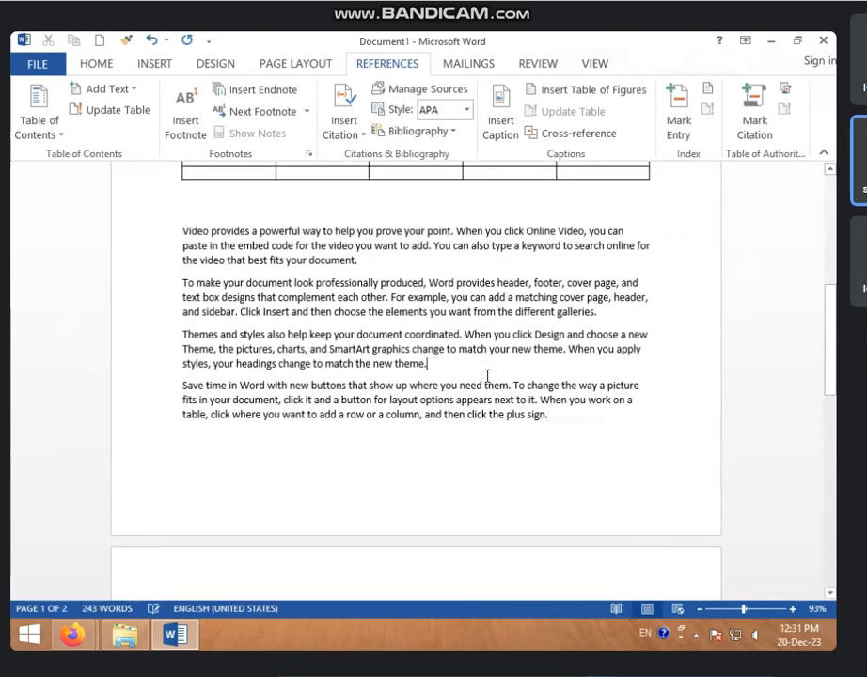
{"action": "scroll", "coordinate": [487, 374], "scroll_direction": "up", "scroll_amount": 5}
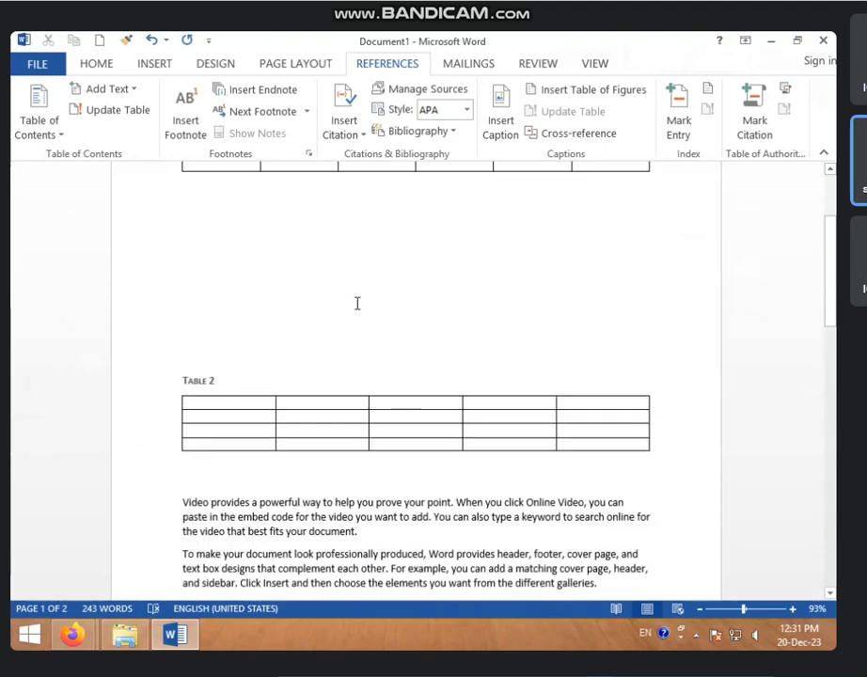
{"action": "scroll", "coordinate": [359, 300], "scroll_direction": "down", "scroll_amount": 4}
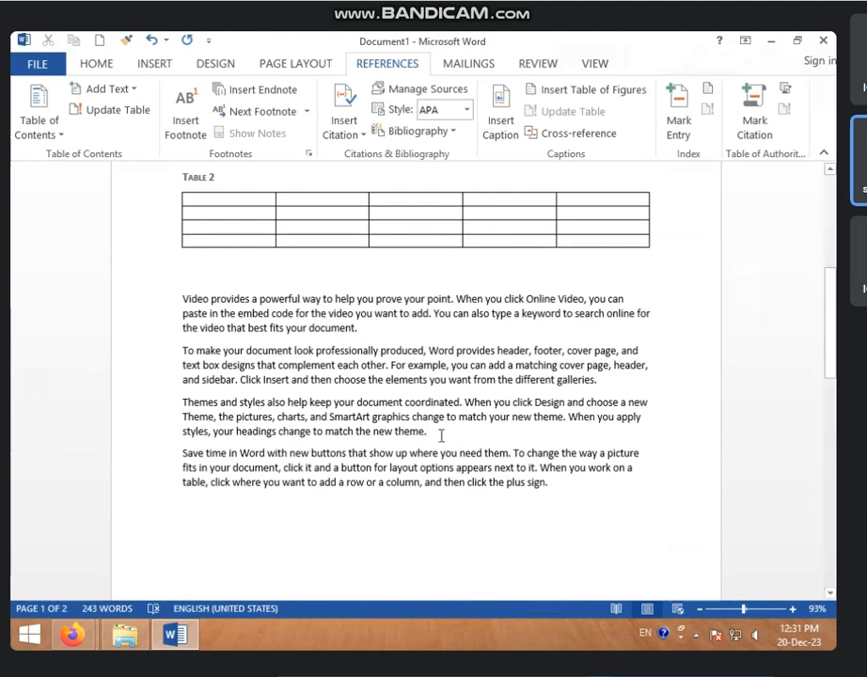
{"action": "scroll", "coordinate": [404, 290], "scroll_direction": "up", "scroll_amount": 3}
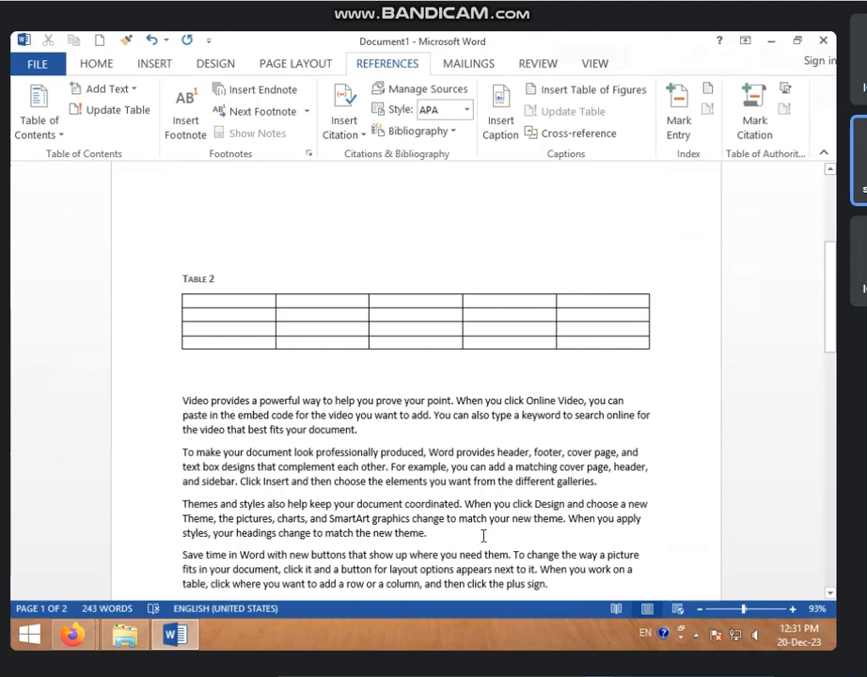
{"action": "left_click", "coordinate": [579, 138]}
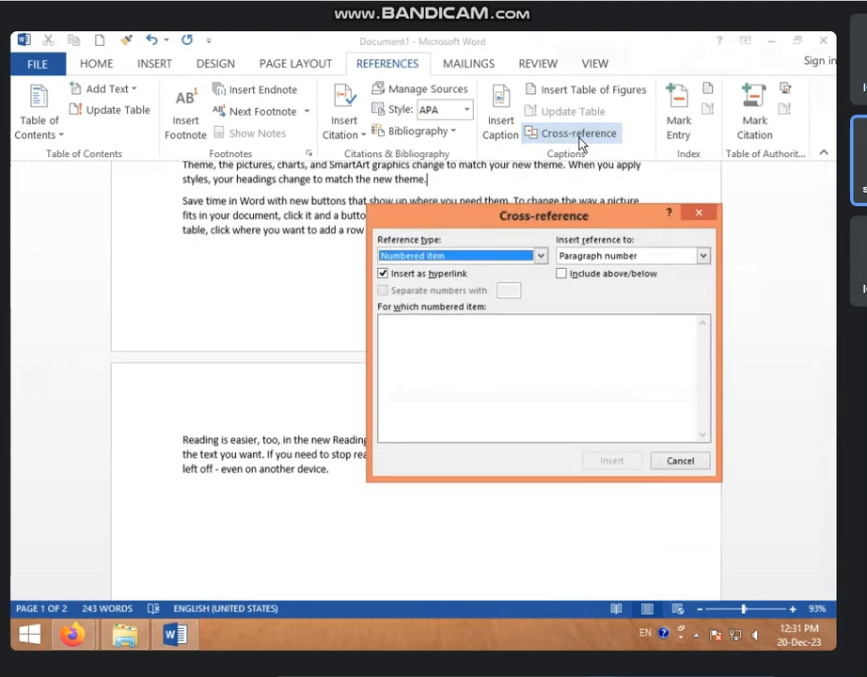
Check which items the Heading and Figure reference types offer for the cross-reference.
{"action": "left_click", "coordinate": [484, 257]}
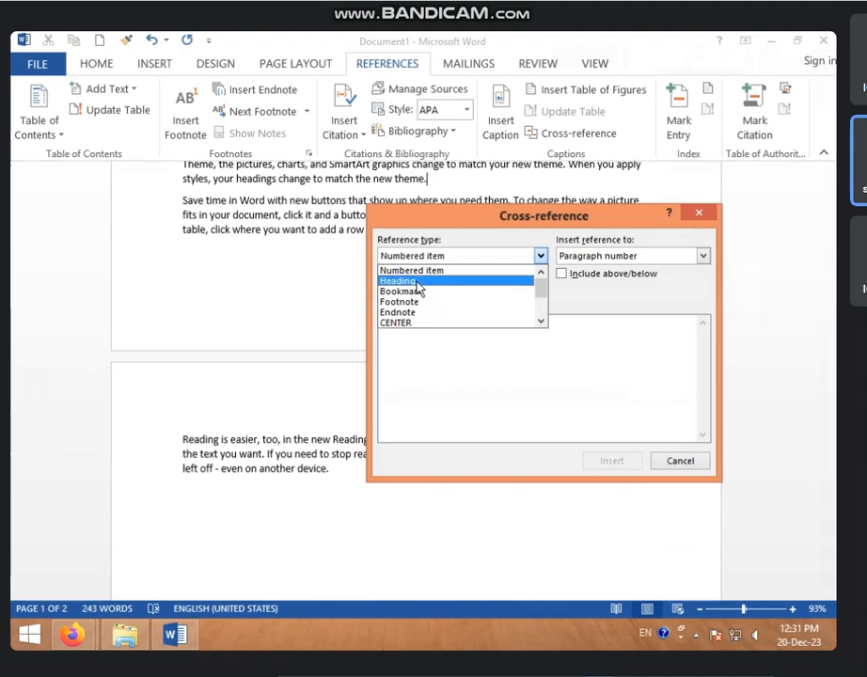
{"action": "left_click", "coordinate": [418, 281]}
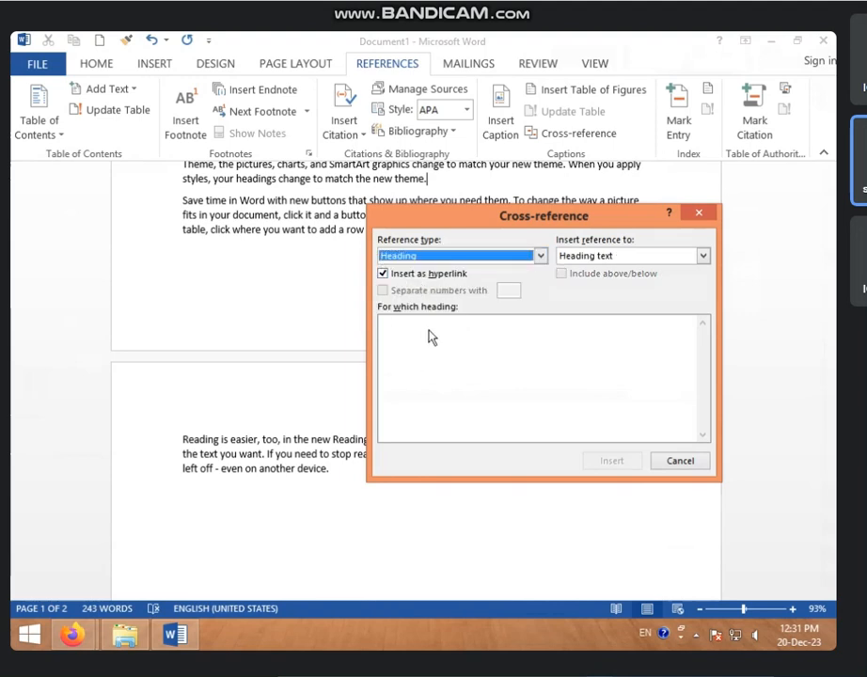
{"action": "left_click", "coordinate": [483, 257]}
{"action": "scroll", "coordinate": [468, 307], "scroll_direction": "down", "scroll_amount": 3}
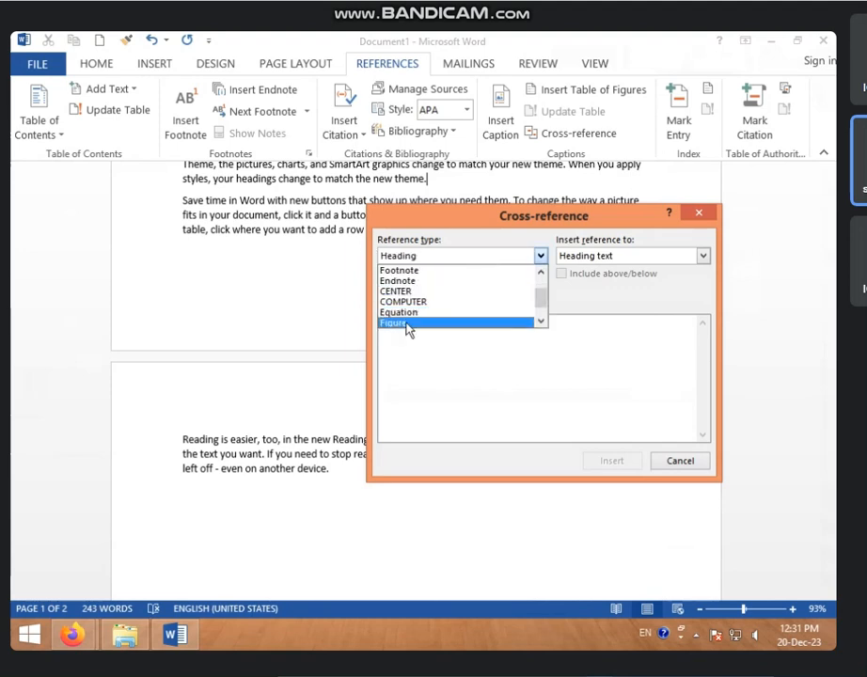
{"action": "left_click", "coordinate": [395, 322]}
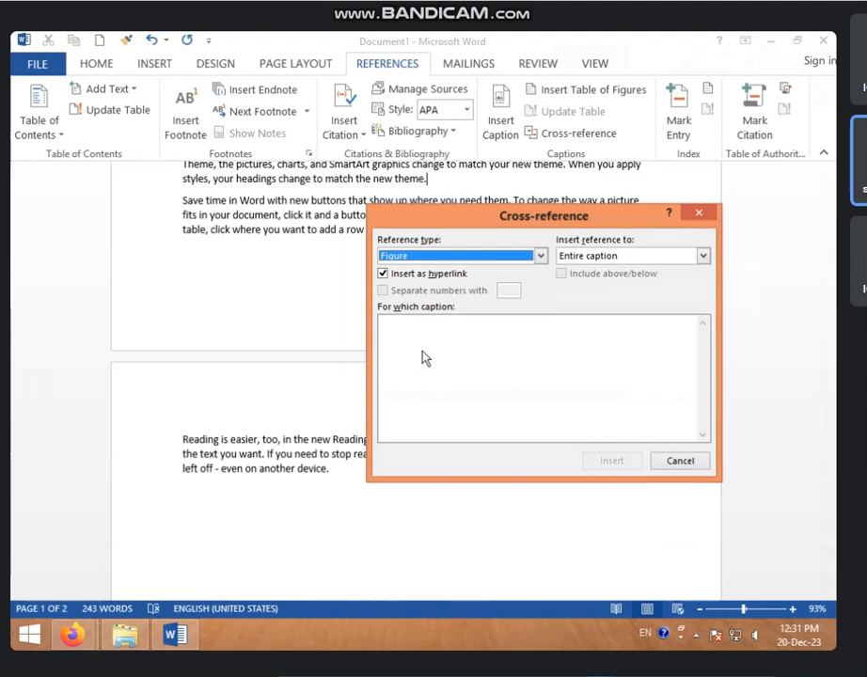
Set the reference type to Table and insert a hyperlinked cross-reference to the entire Table 1 caption after the third sample paragraph.
{"action": "left_click", "coordinate": [505, 258]}
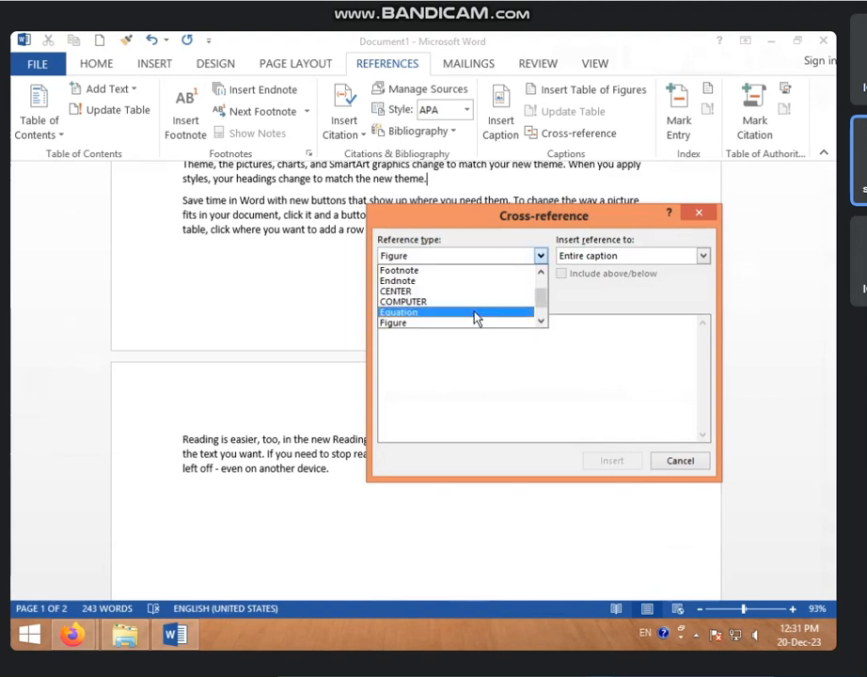
{"action": "scroll", "coordinate": [477, 320], "scroll_direction": "up", "scroll_amount": 2}
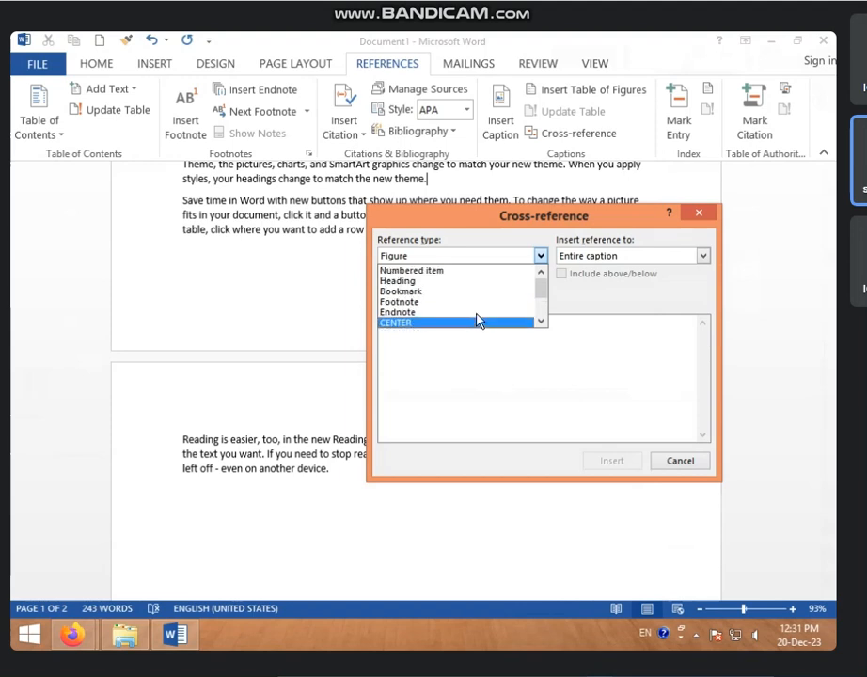
{"action": "scroll", "coordinate": [477, 321], "scroll_direction": "down", "scroll_amount": 3}
{"action": "left_click", "coordinate": [433, 324]}
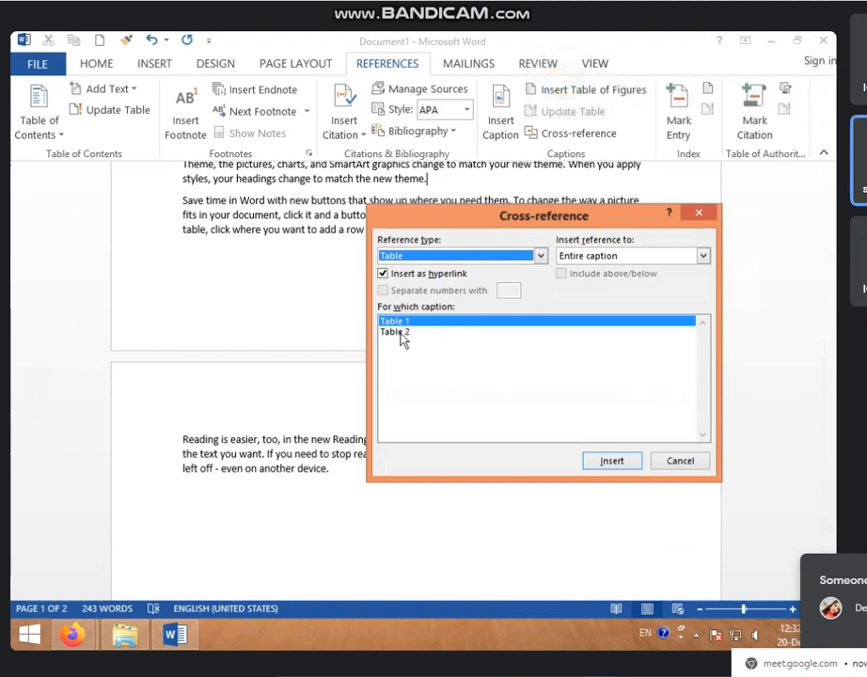
{"action": "left_click_drag", "start_coordinate": [452, 224], "coordinate": [144, 218]}
{"action": "left_click", "coordinate": [446, 181]}
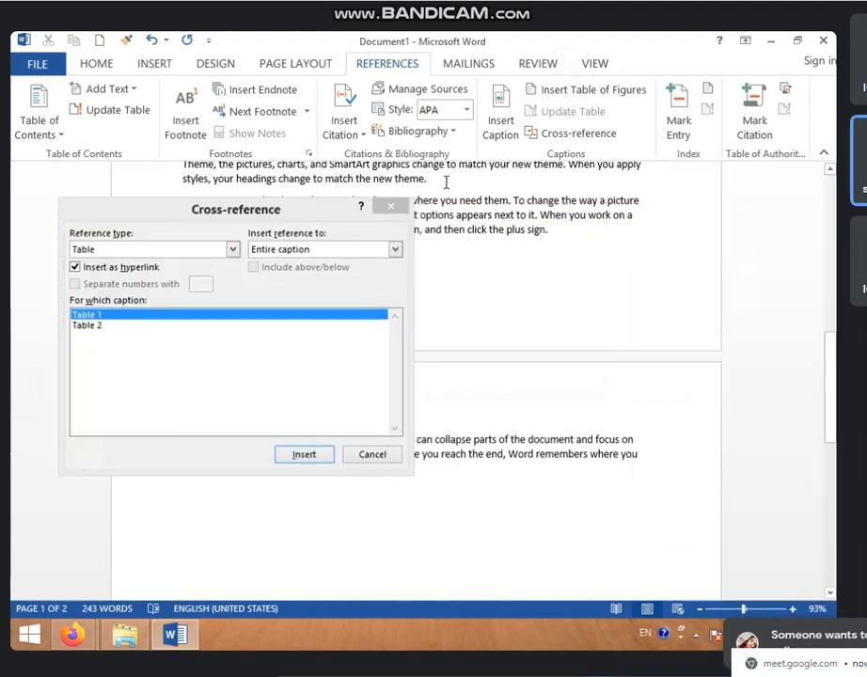
{"action": "left_click", "coordinate": [115, 318]}
{"action": "left_click", "coordinate": [319, 454]}
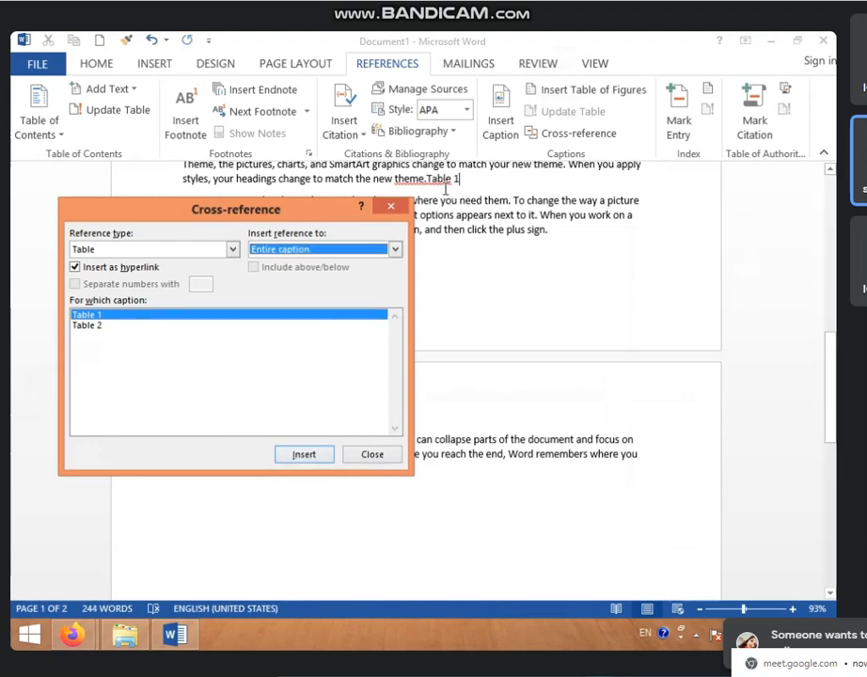
Insert a cross-reference to the entire Table 2 caption at the end of the last sample paragraph and close the dialog.
{"action": "left_click", "coordinate": [452, 463]}
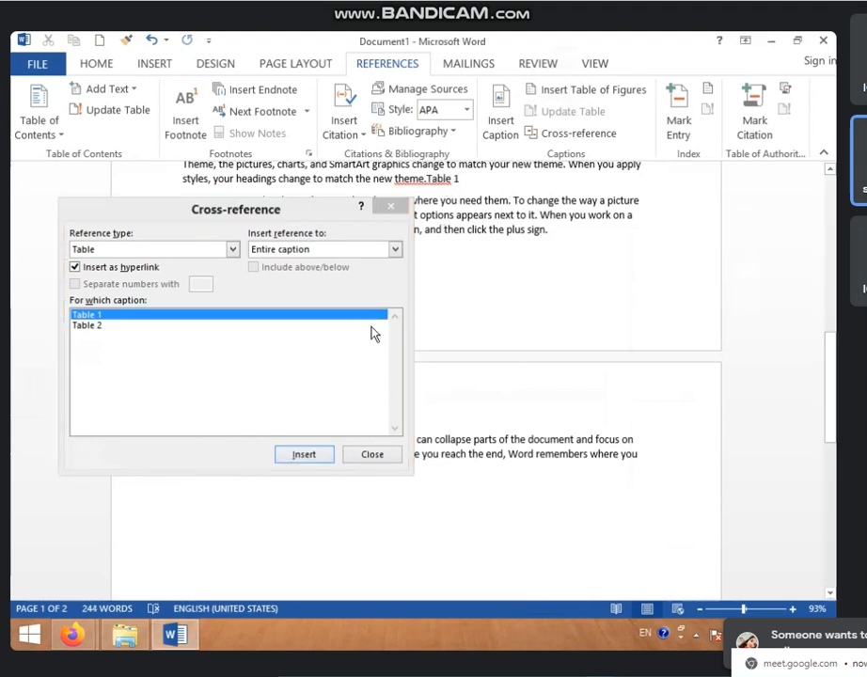
{"action": "left_click_drag", "start_coordinate": [235, 209], "coordinate": [649, 165]}
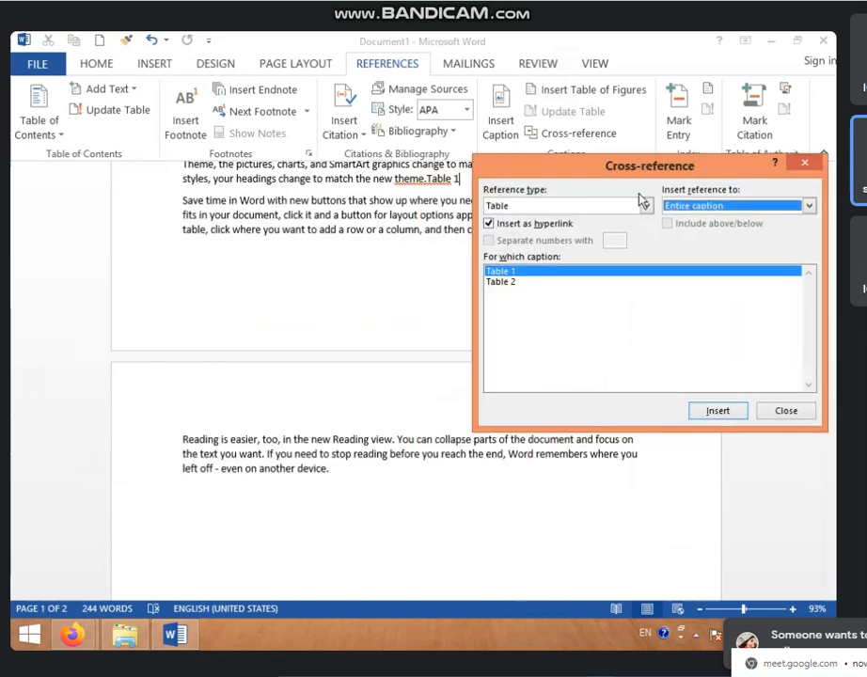
{"action": "left_click", "coordinate": [363, 479]}
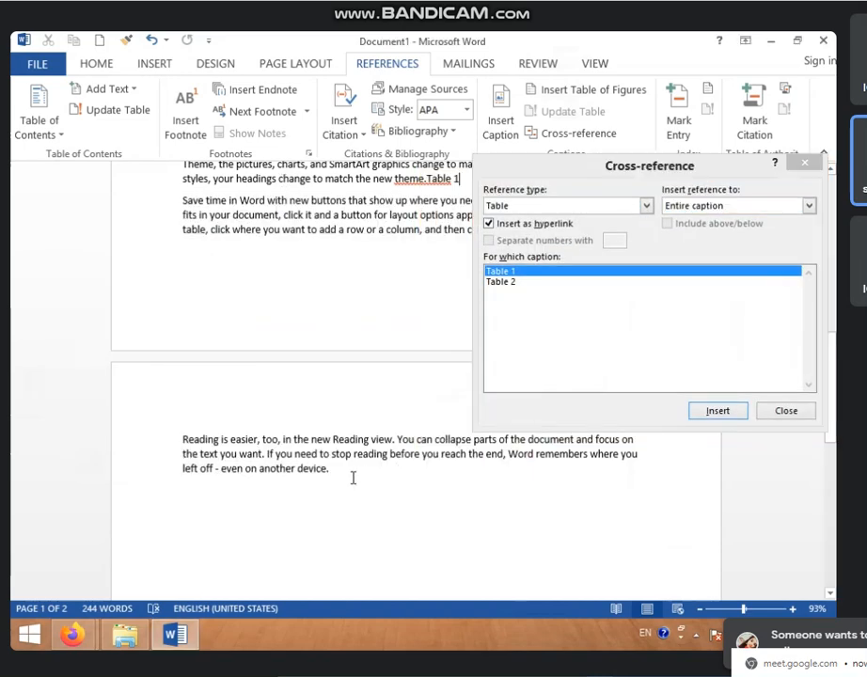
{"action": "left_click", "coordinate": [503, 282]}
{"action": "left_click", "coordinate": [717, 411]}
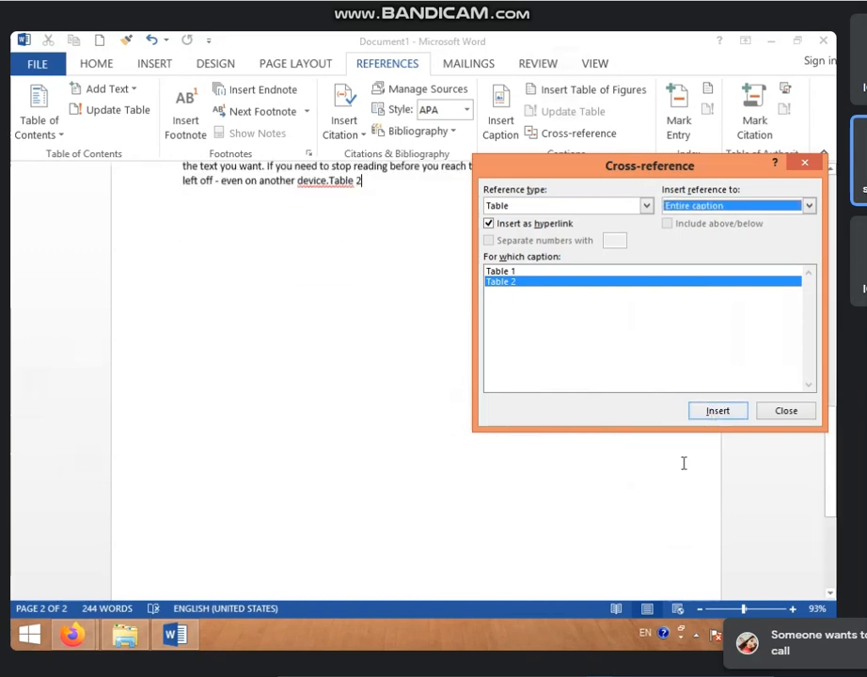
{"action": "left_click", "coordinate": [805, 163]}
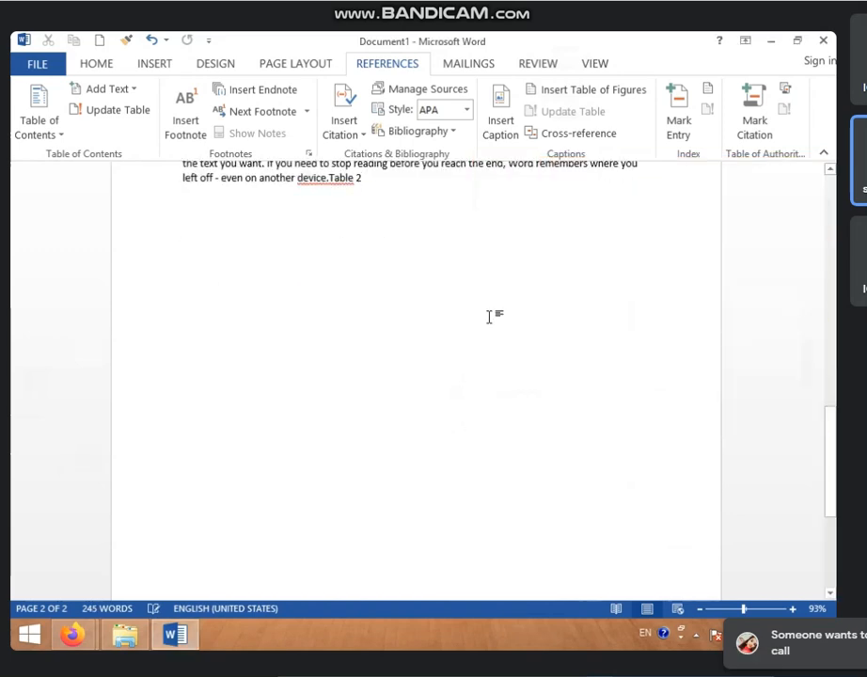
Follow the Table 1 and Table 2 cross-references in the text to their captions.
{"action": "scroll", "coordinate": [489, 317], "scroll_direction": "up", "scroll_amount": 8}
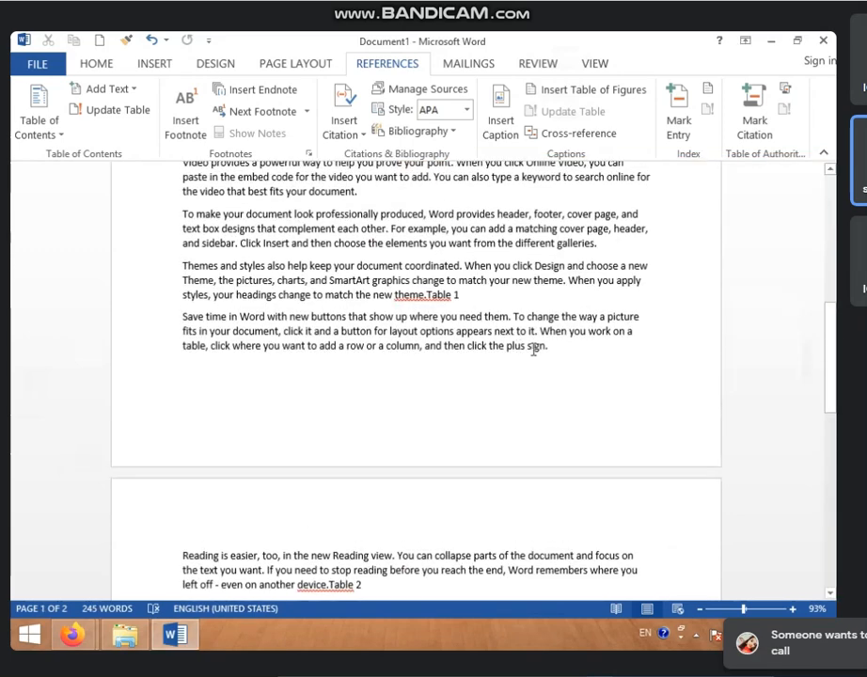
{"action": "left_click", "coordinate": [444, 297], "text": "ctrl"}
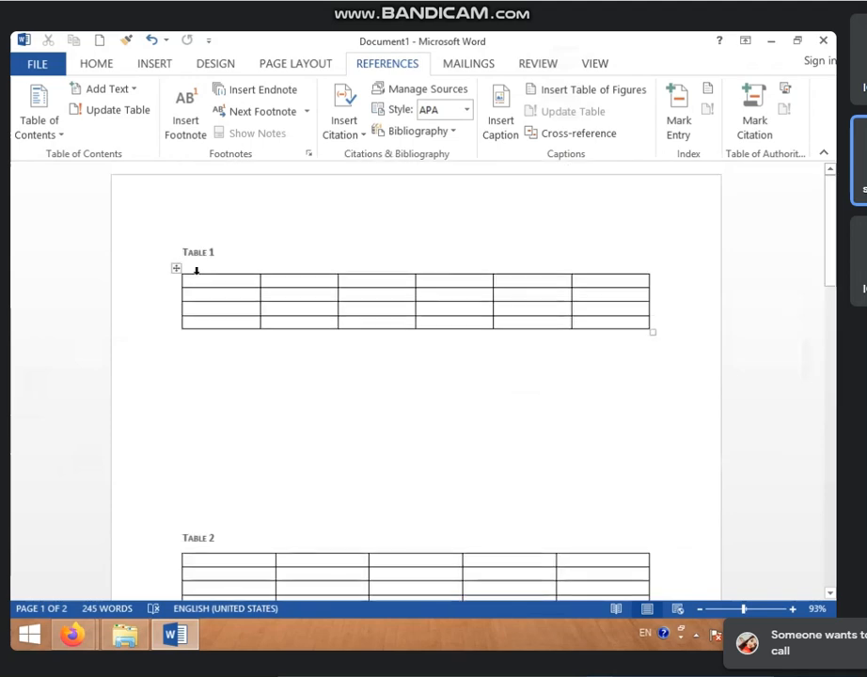
{"action": "scroll", "coordinate": [241, 326], "scroll_direction": "down", "scroll_amount": 10}
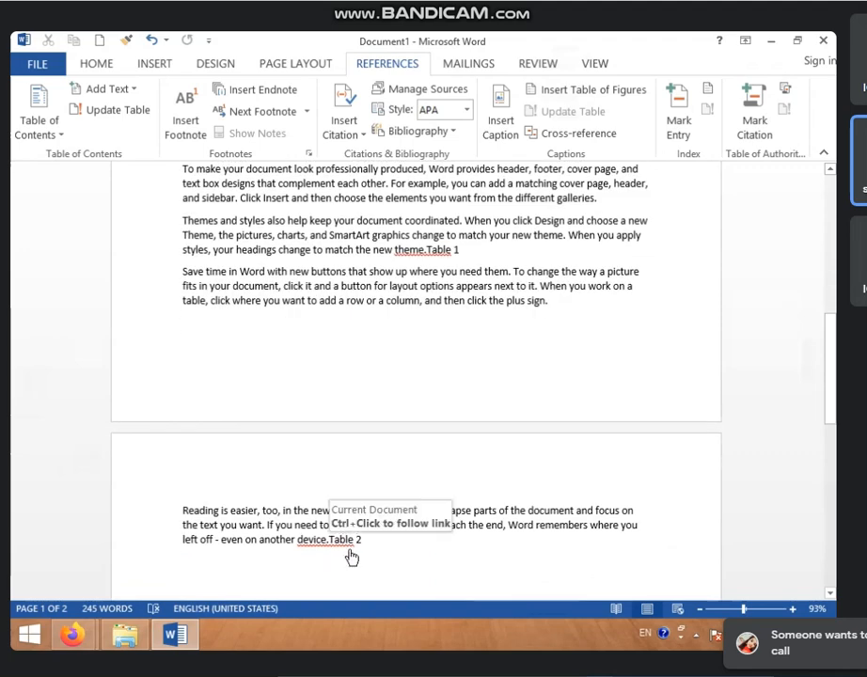
{"action": "left_click", "coordinate": [345, 547], "text": "ctrl"}
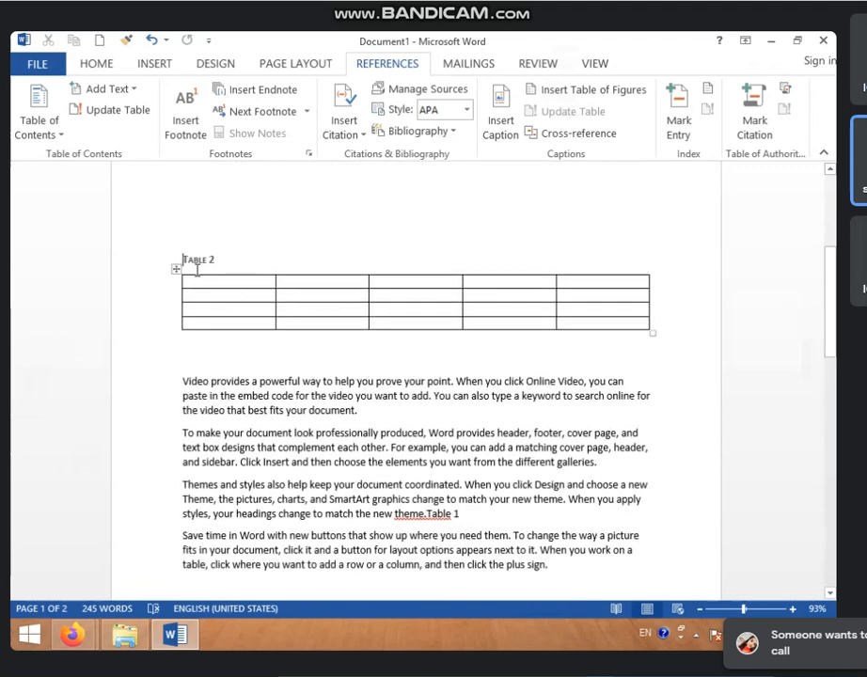